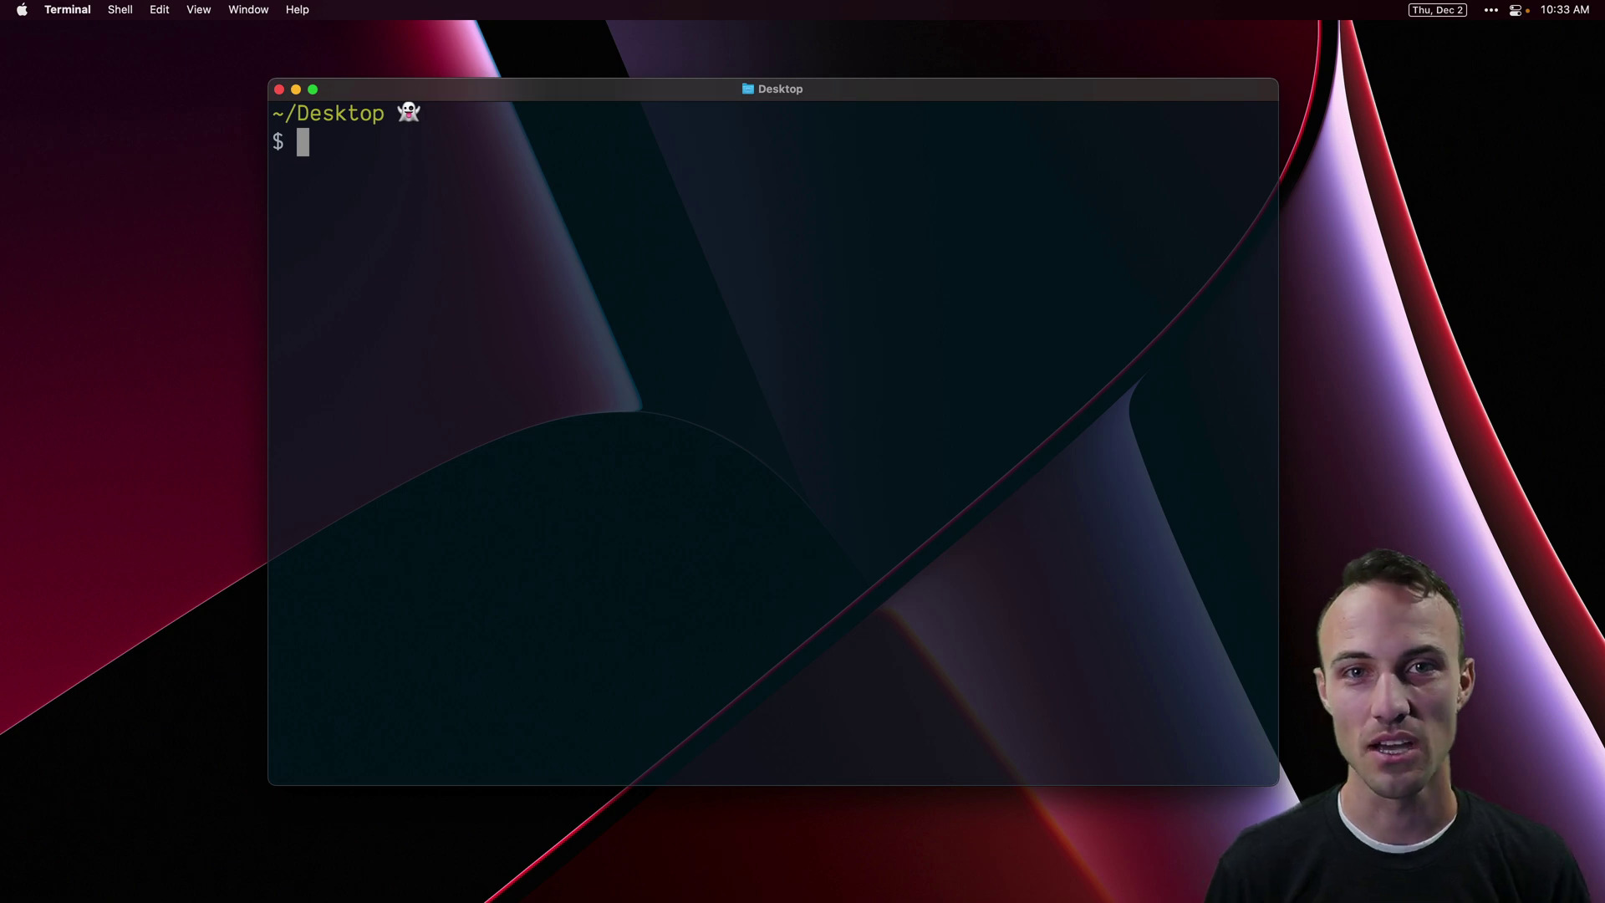
type("npx")
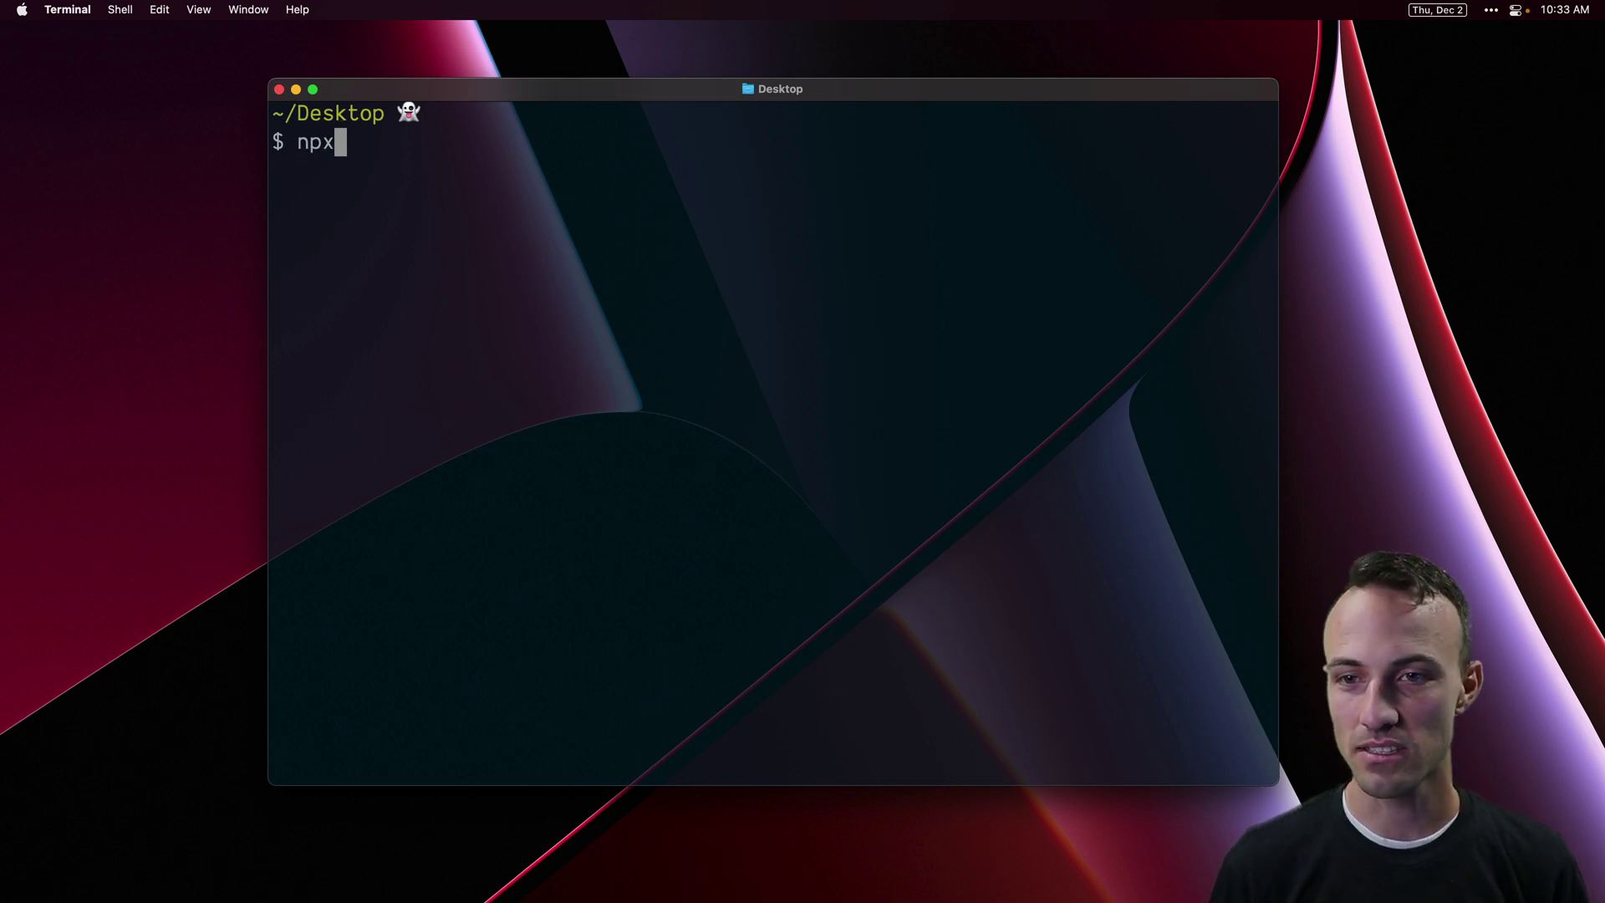
type(" createe")
Generate the Remix app my-onewheel-netlify-app with npx create-remix@latest, choosing Netlify and TypeScript
key("BackSpace")
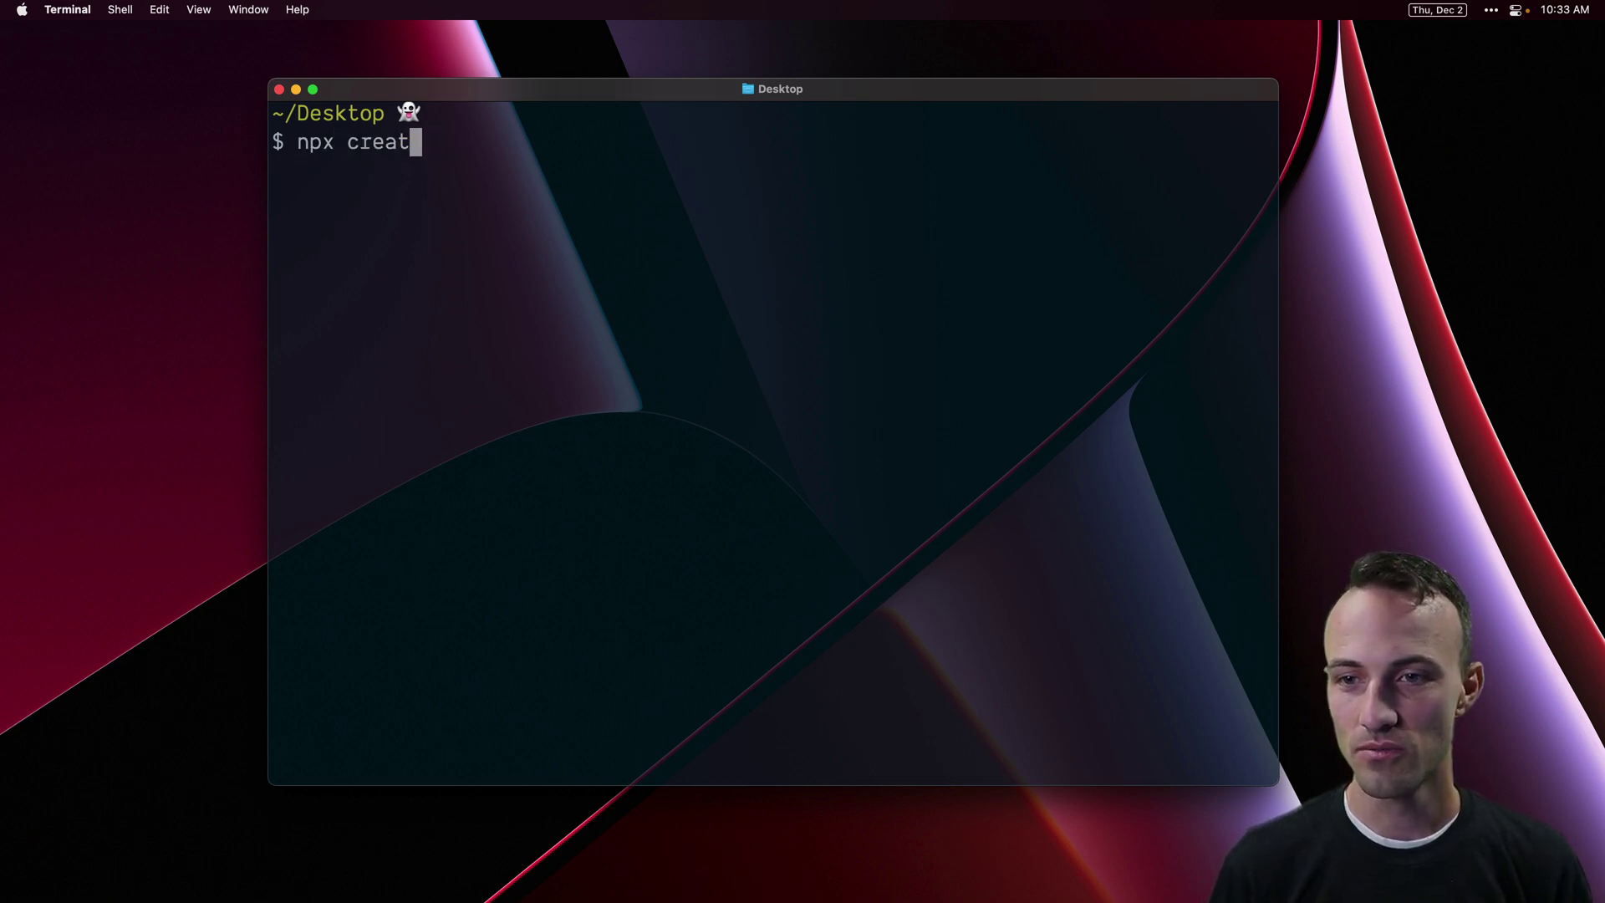
type("e-remix@")
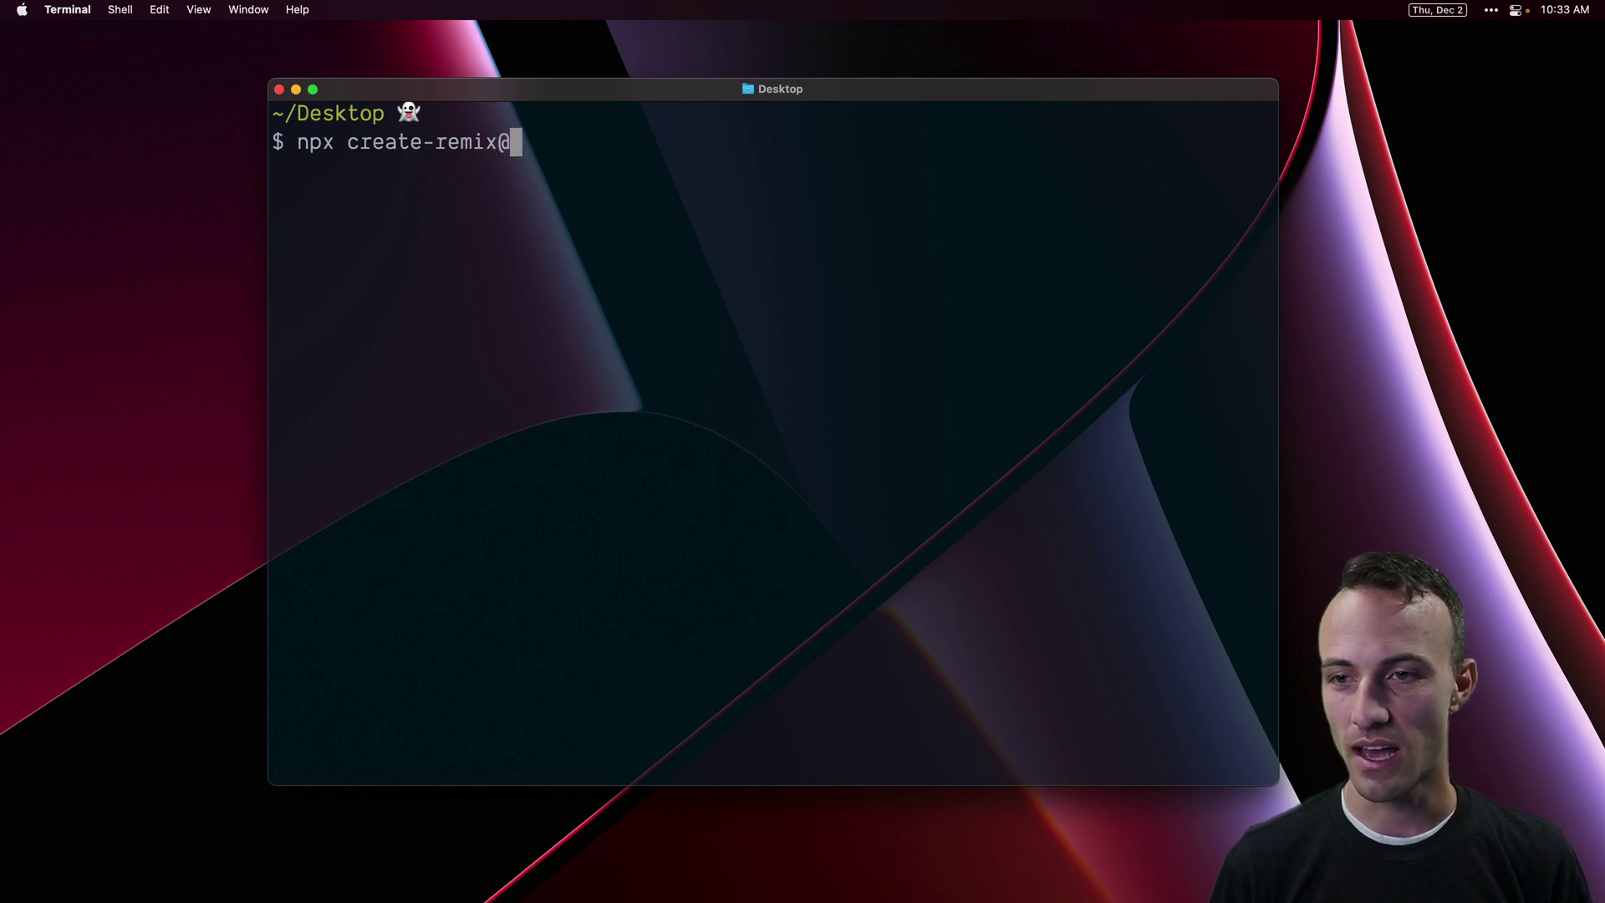
type("latest")
key("Return")
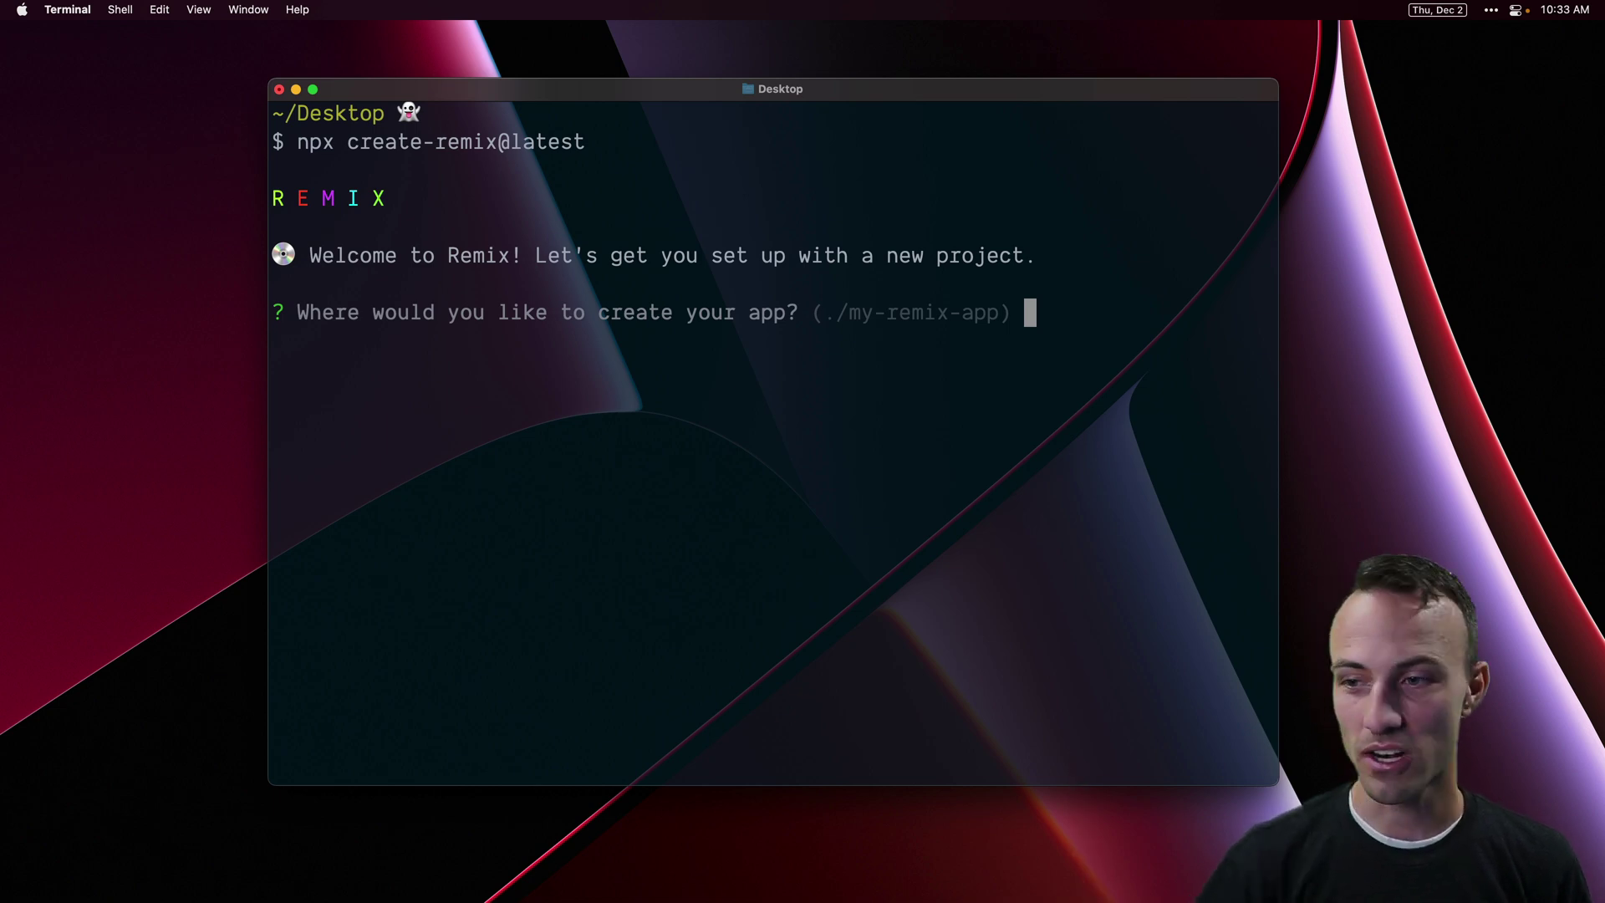
type("my")
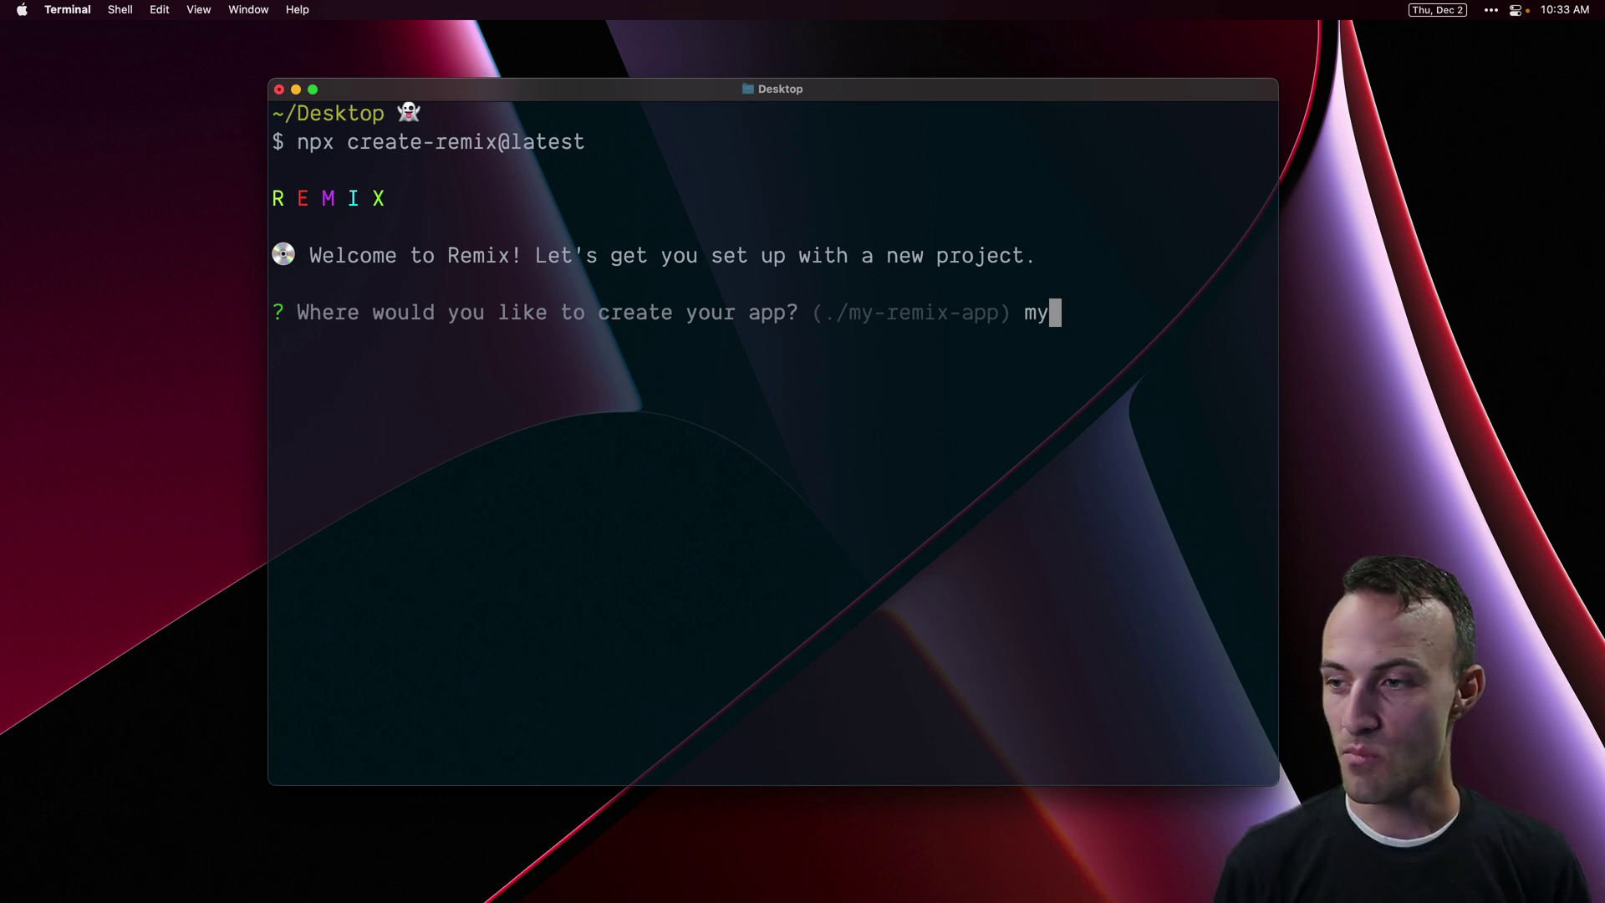
type("-onewheel-netli")
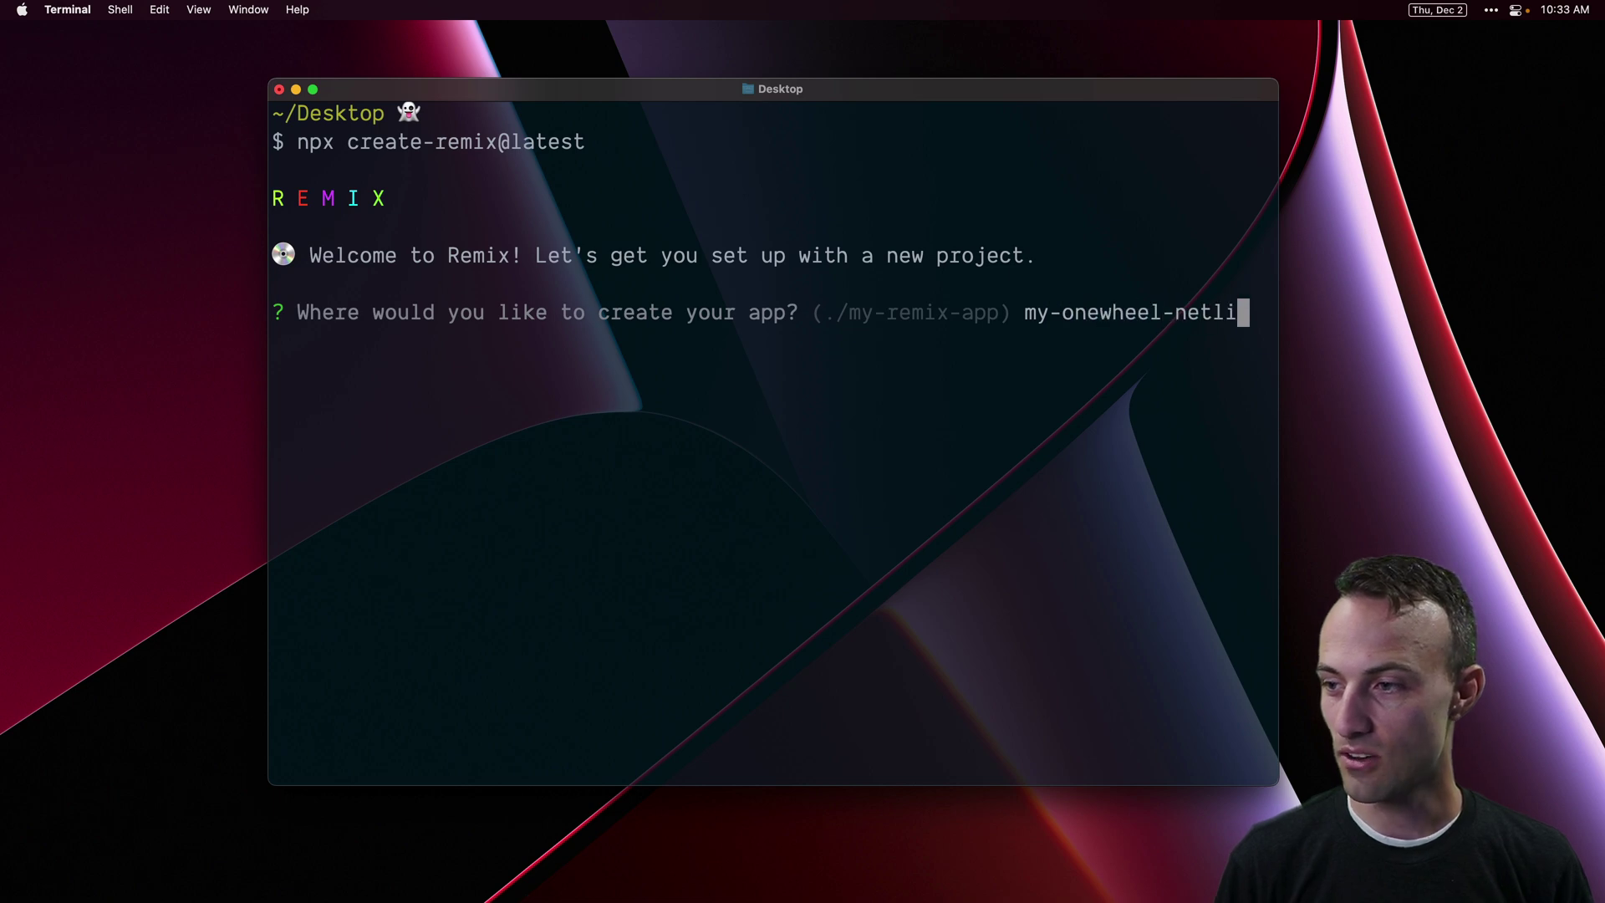
type("fy-app")
key("Return")
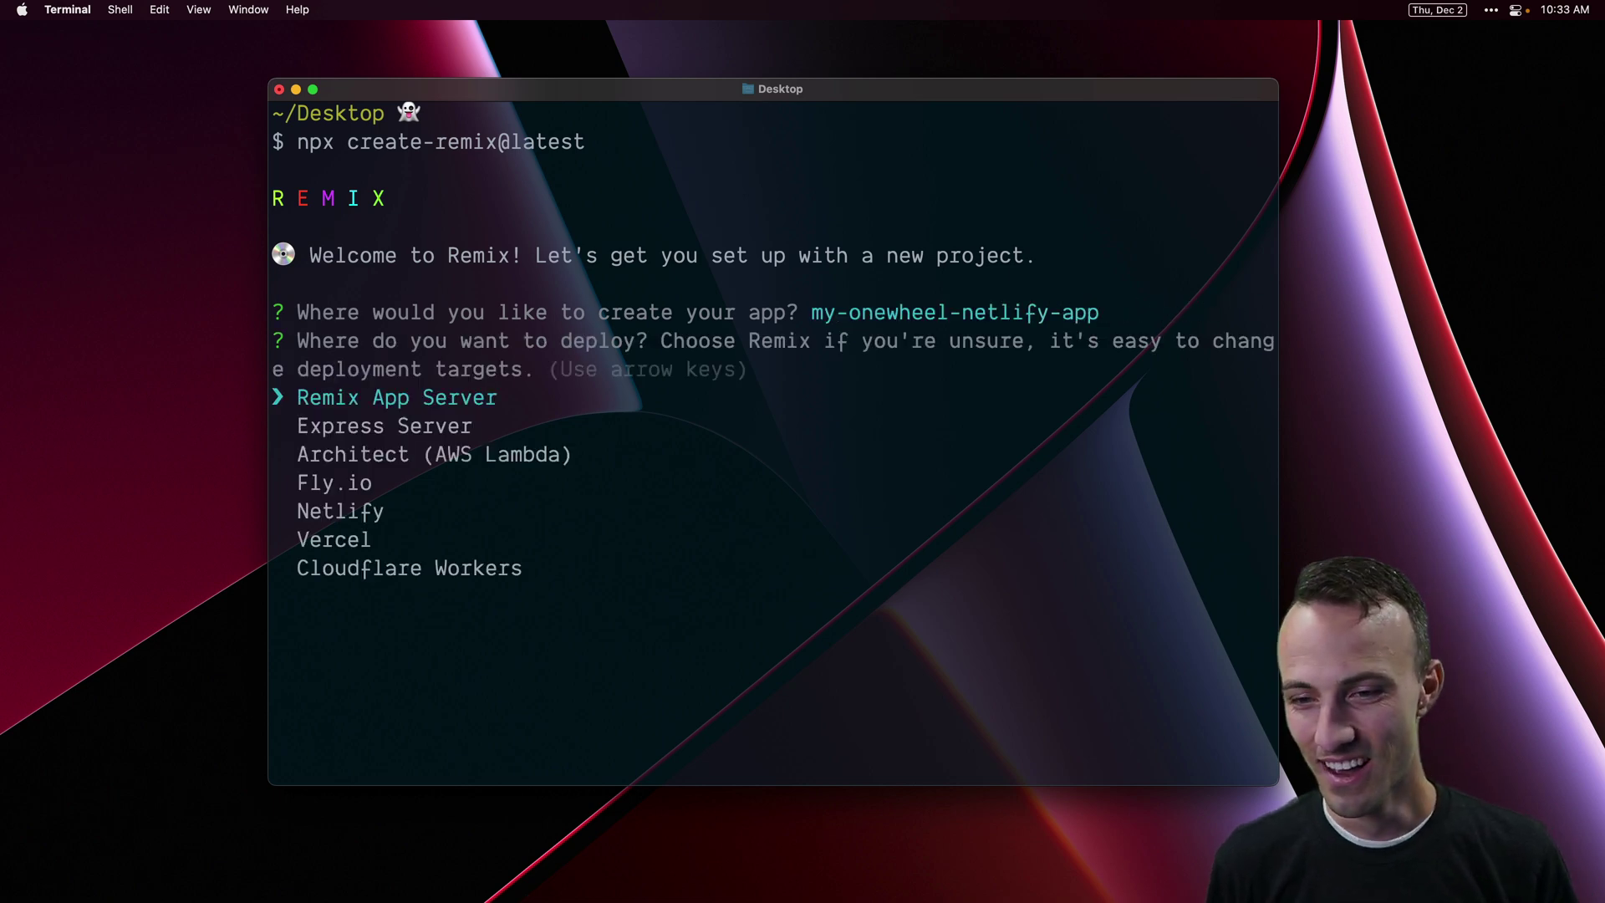
key("Down")
key("Down")
key("Down")
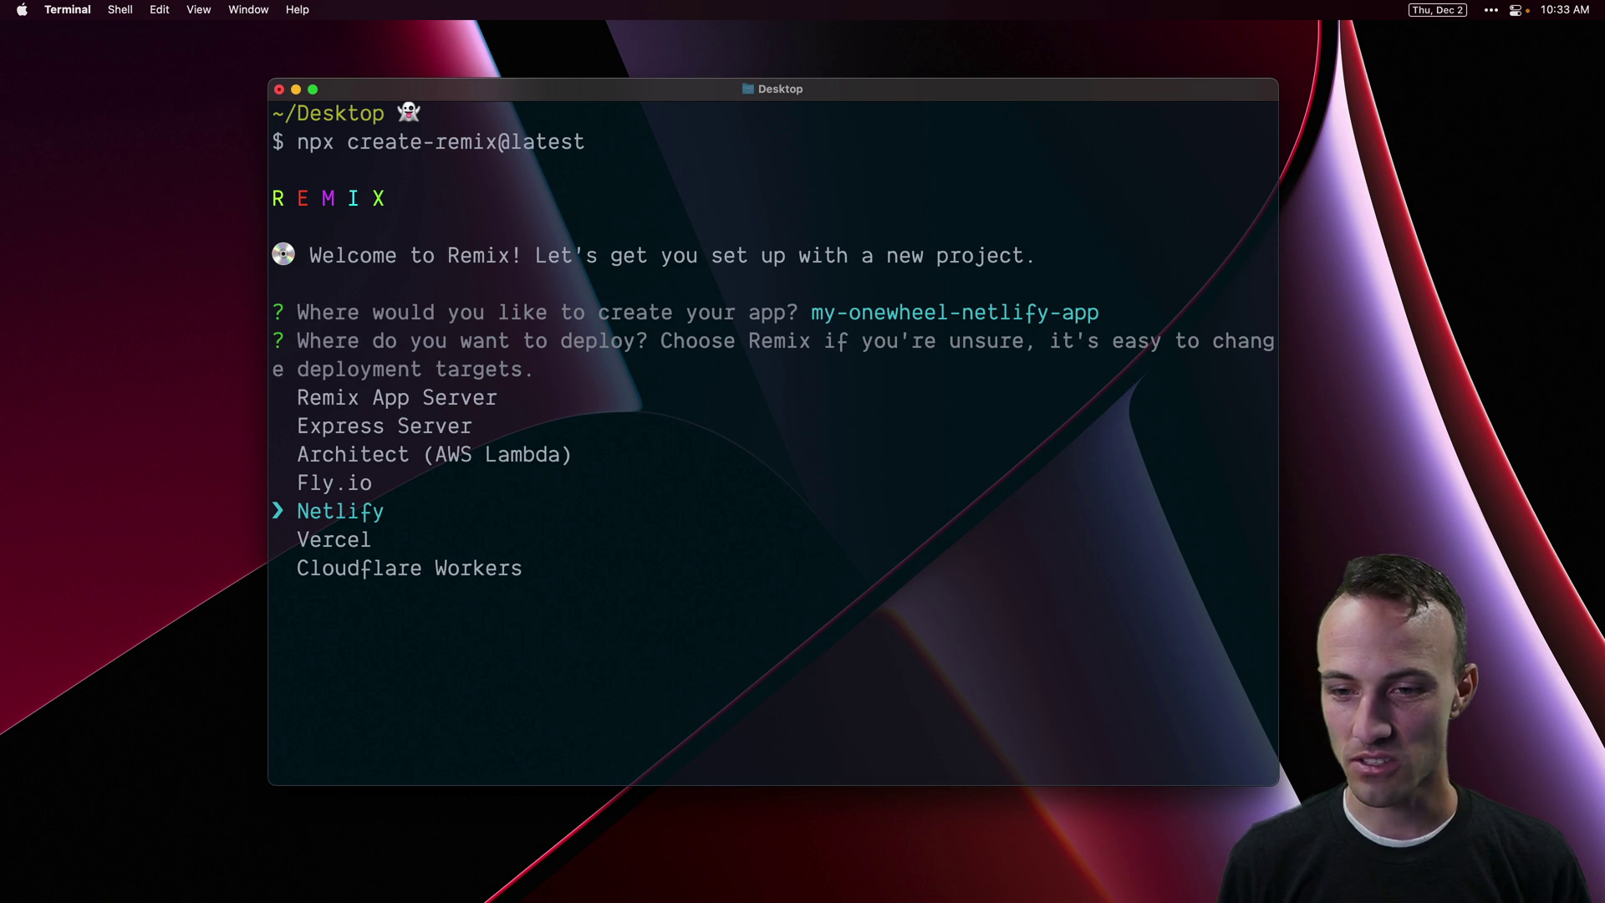
key("Return")
key("Return")
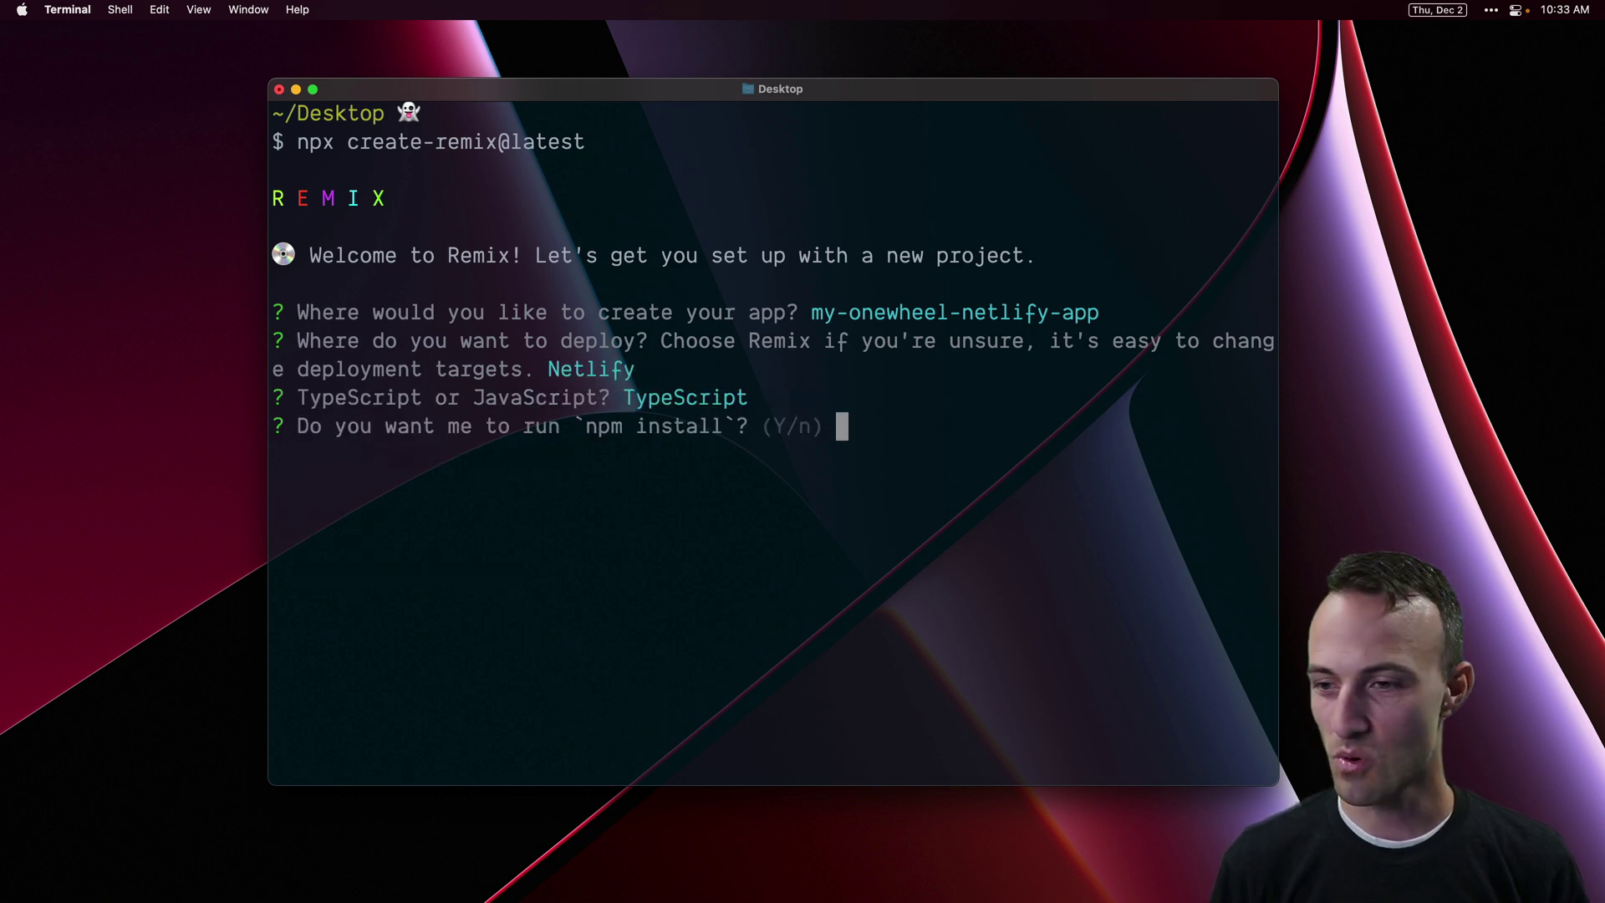
key("Return")
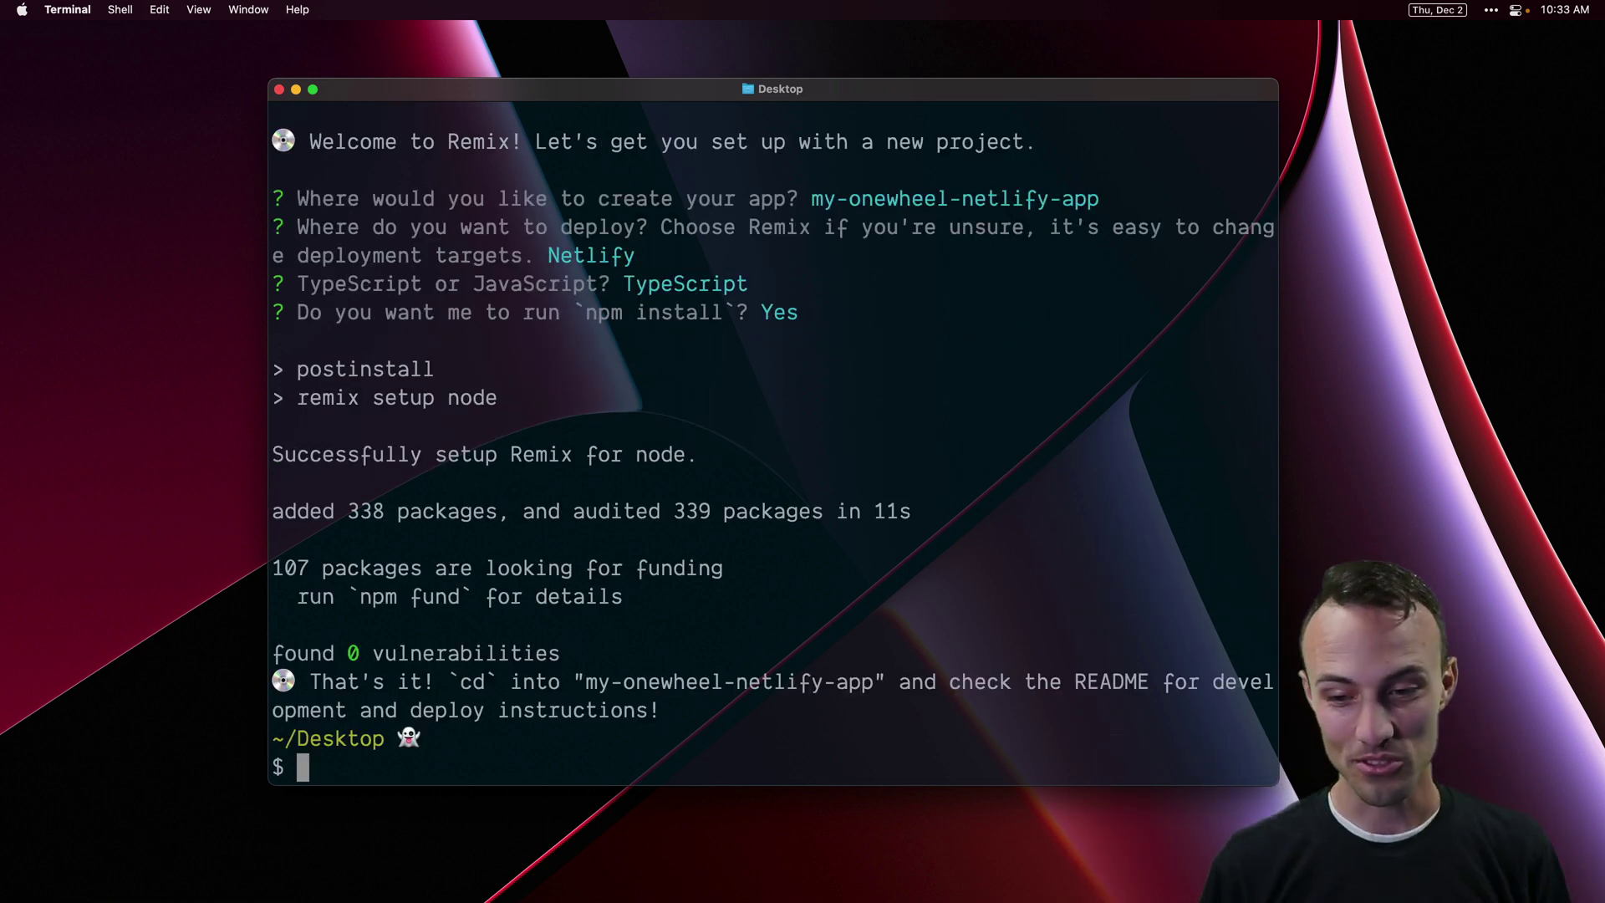
type("cod")
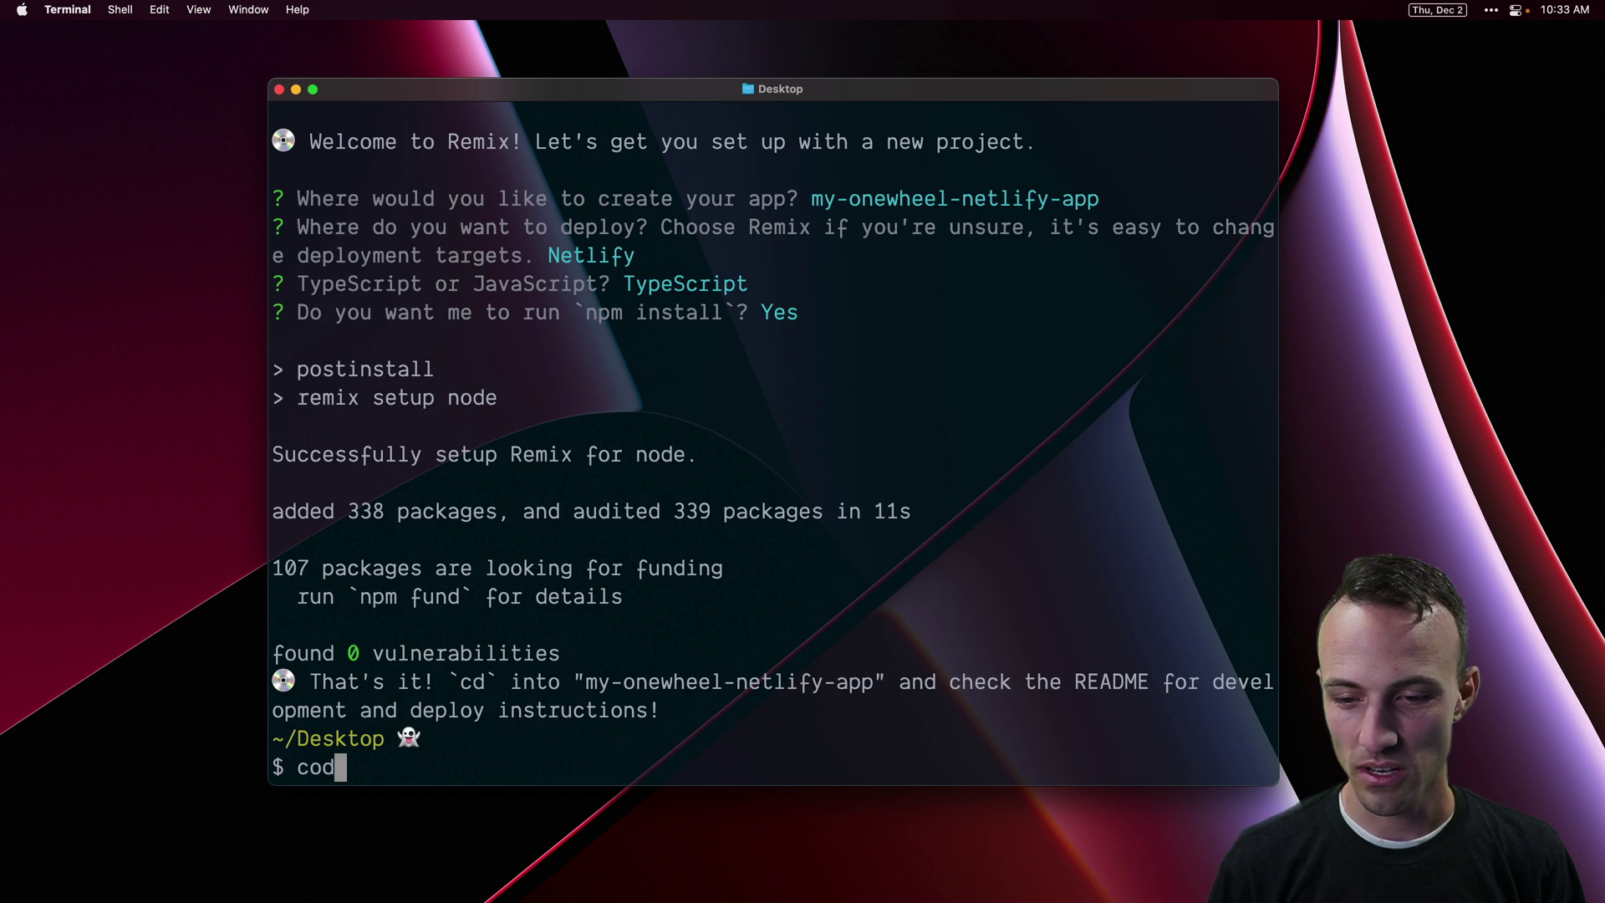
type("e my")
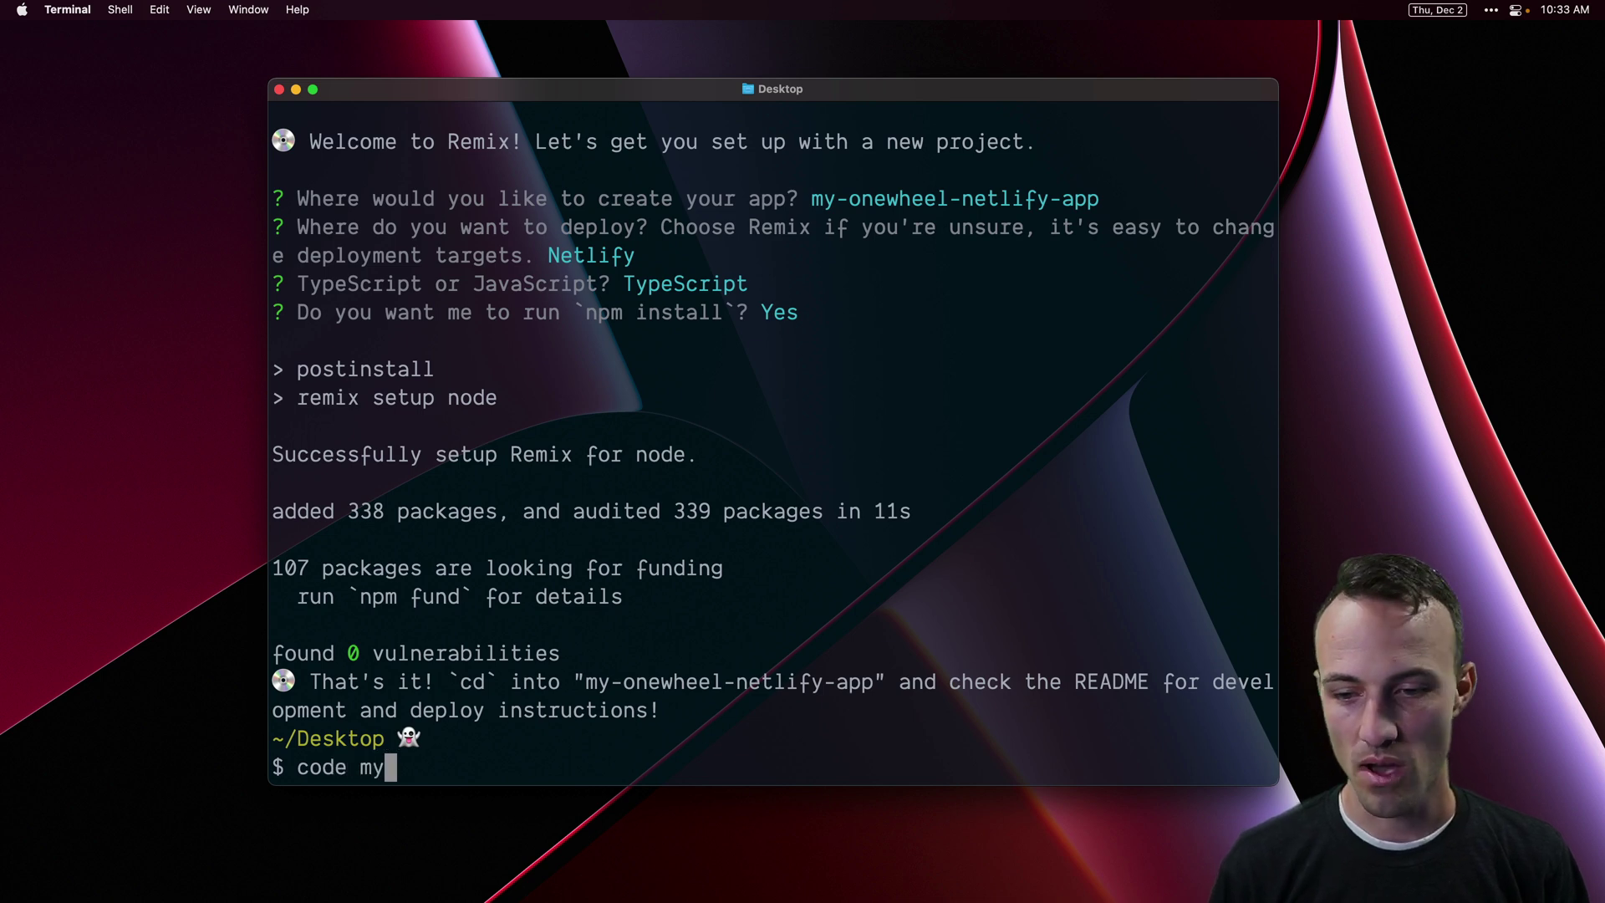
Open my-onewheel-netlify-app in VS Code full screen and browse the app folder
key("Tab")
key("Return")
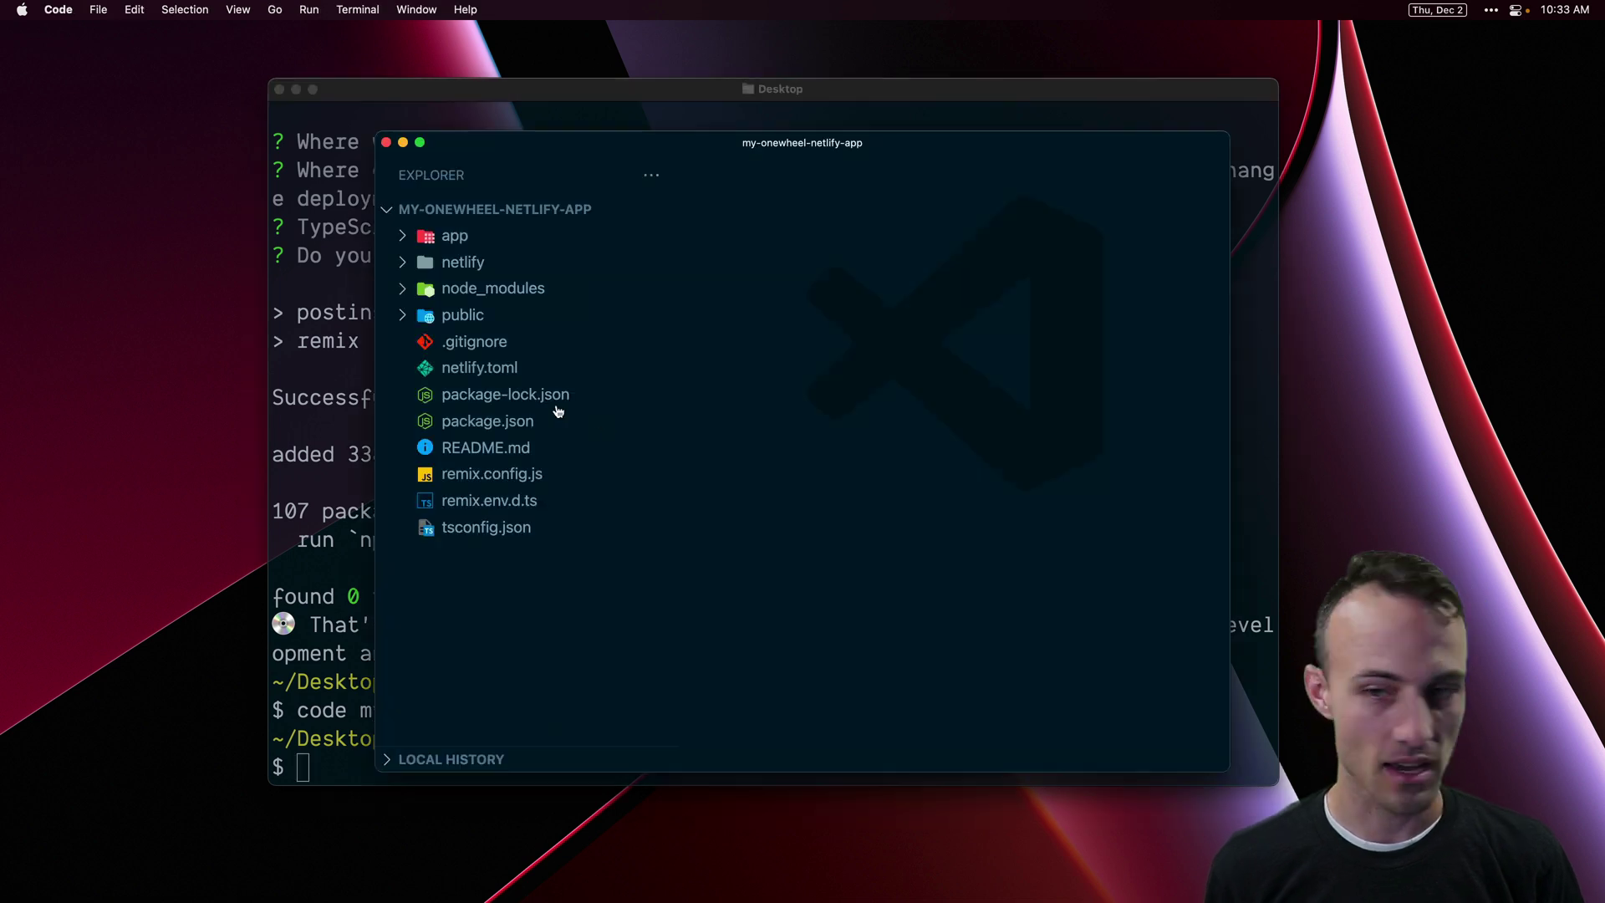
key("ctrl+super+f")
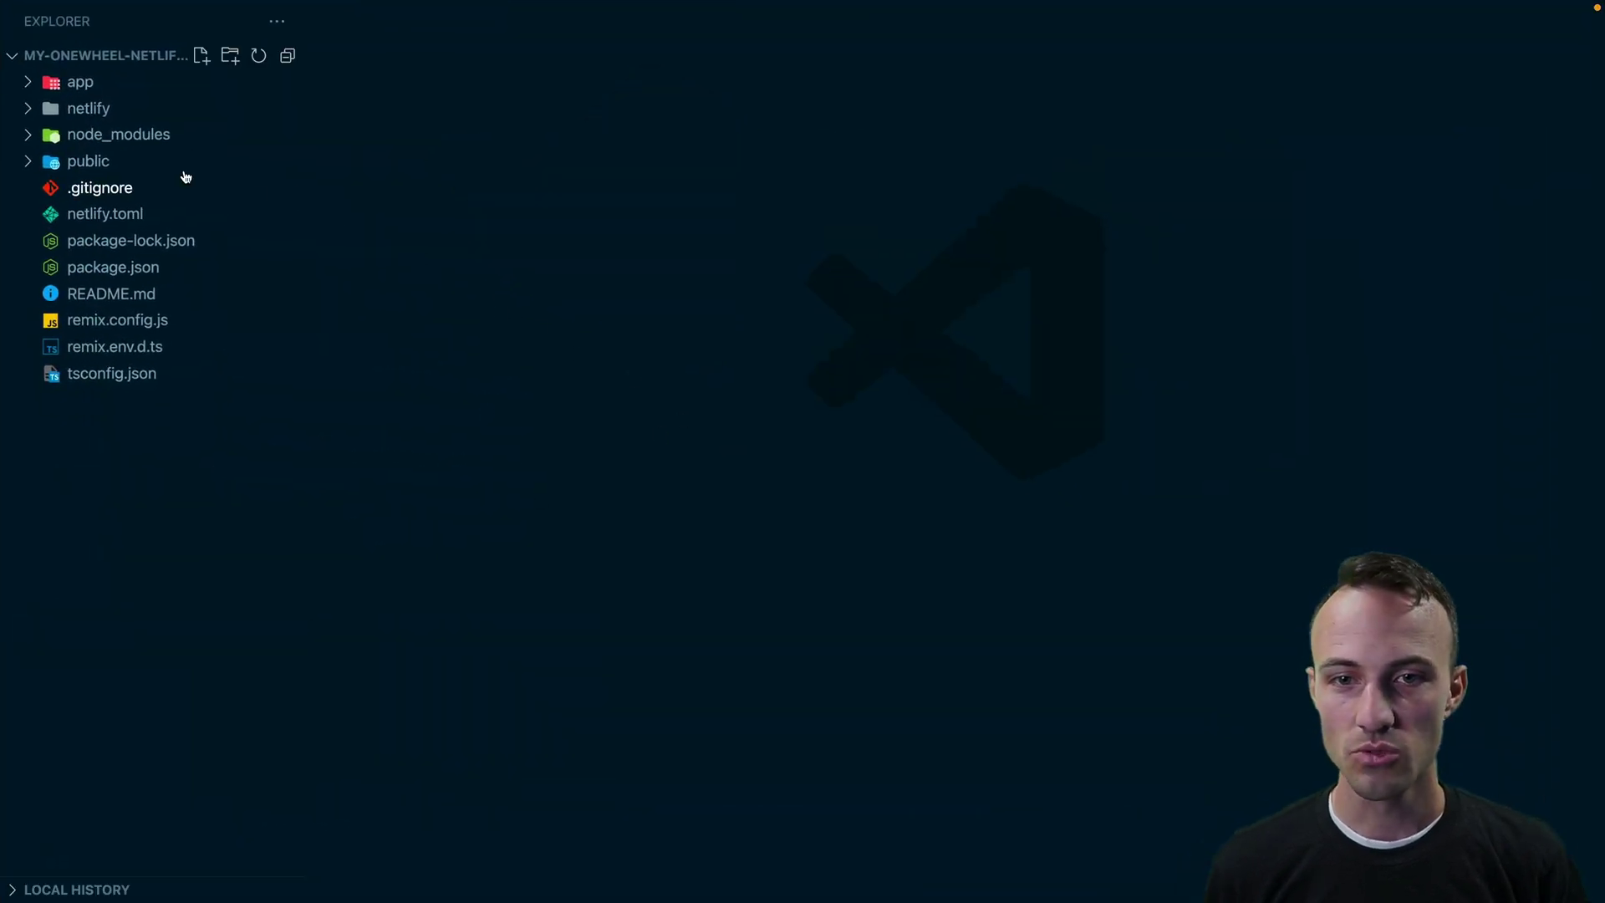
left_click(75, 82)
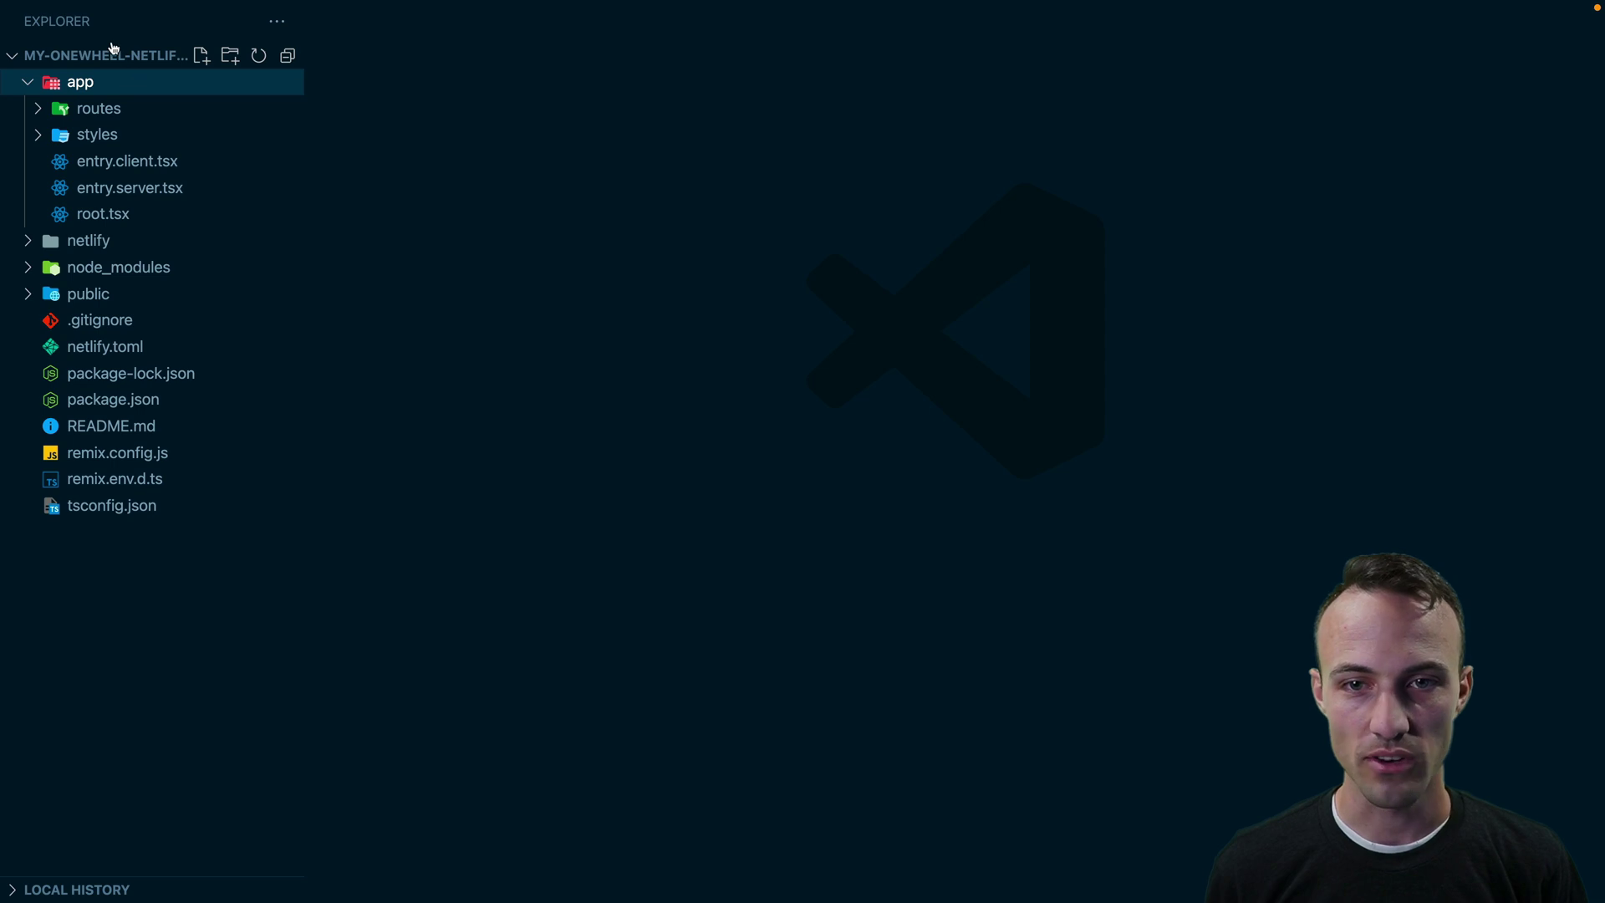
left_click(81, 83)
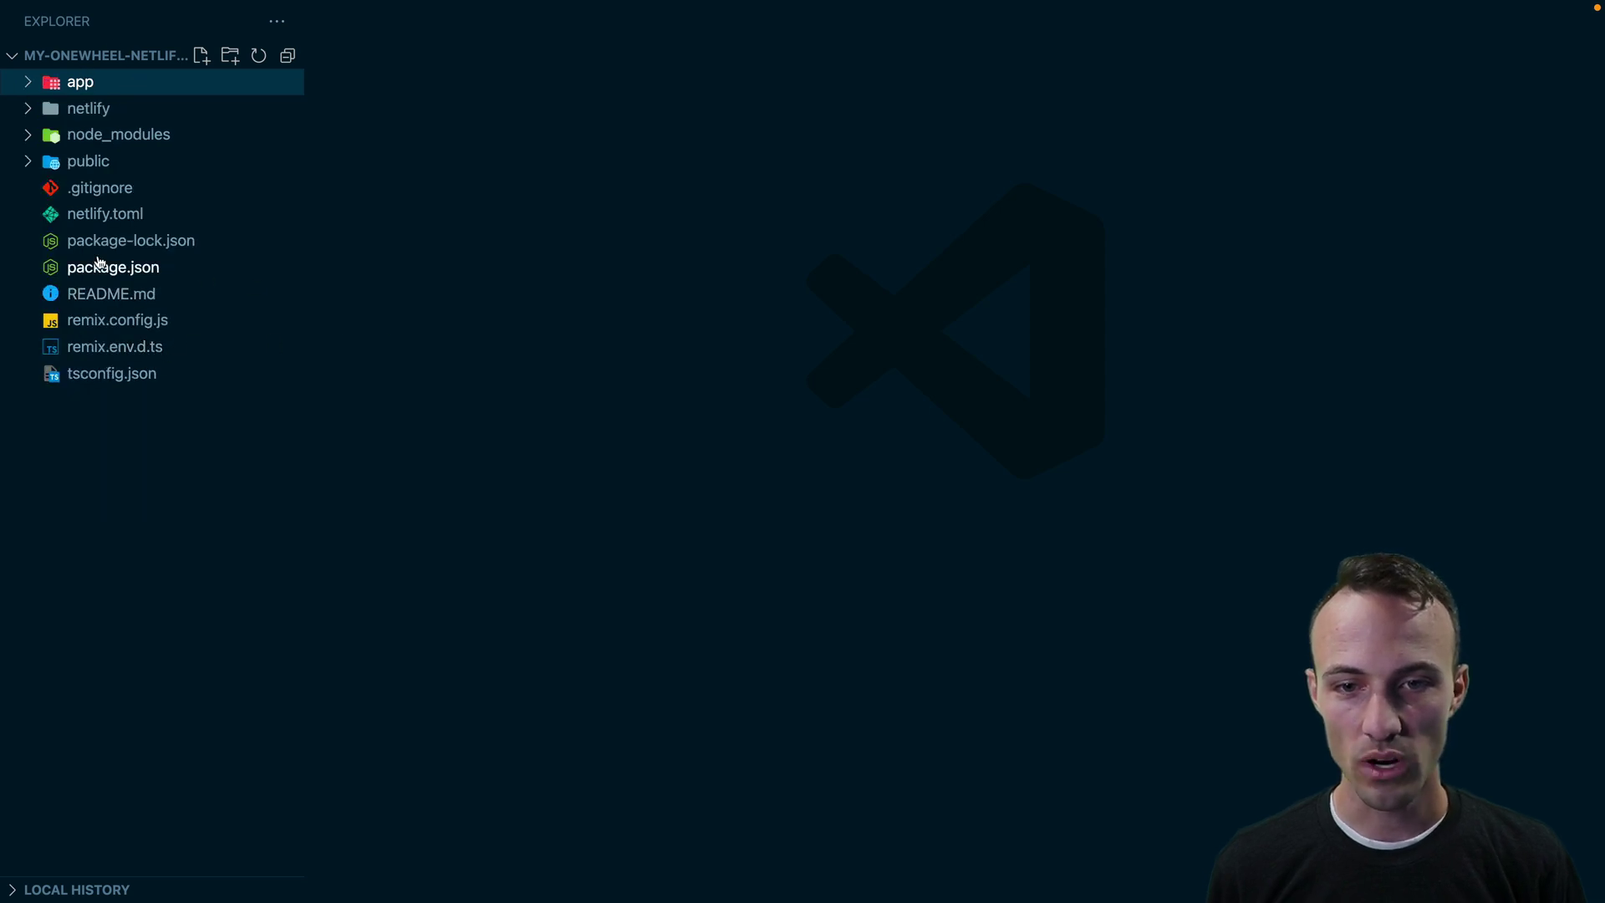
Open README.md and select its npm i -g netlify-cli install line
left_click(80, 295)
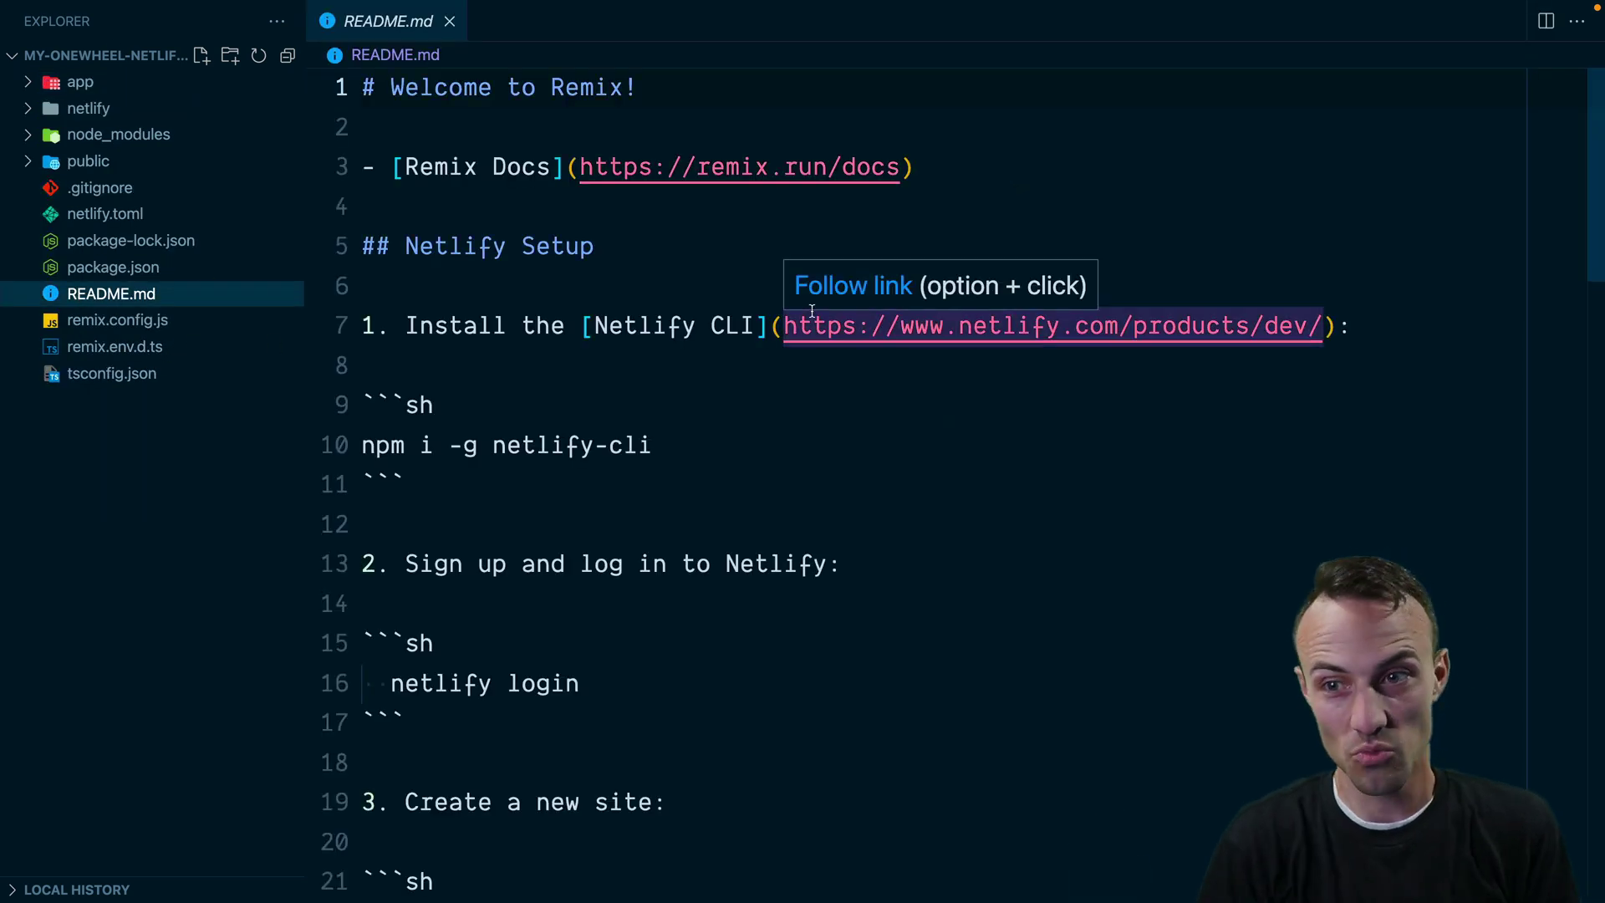
double_click(602, 255)
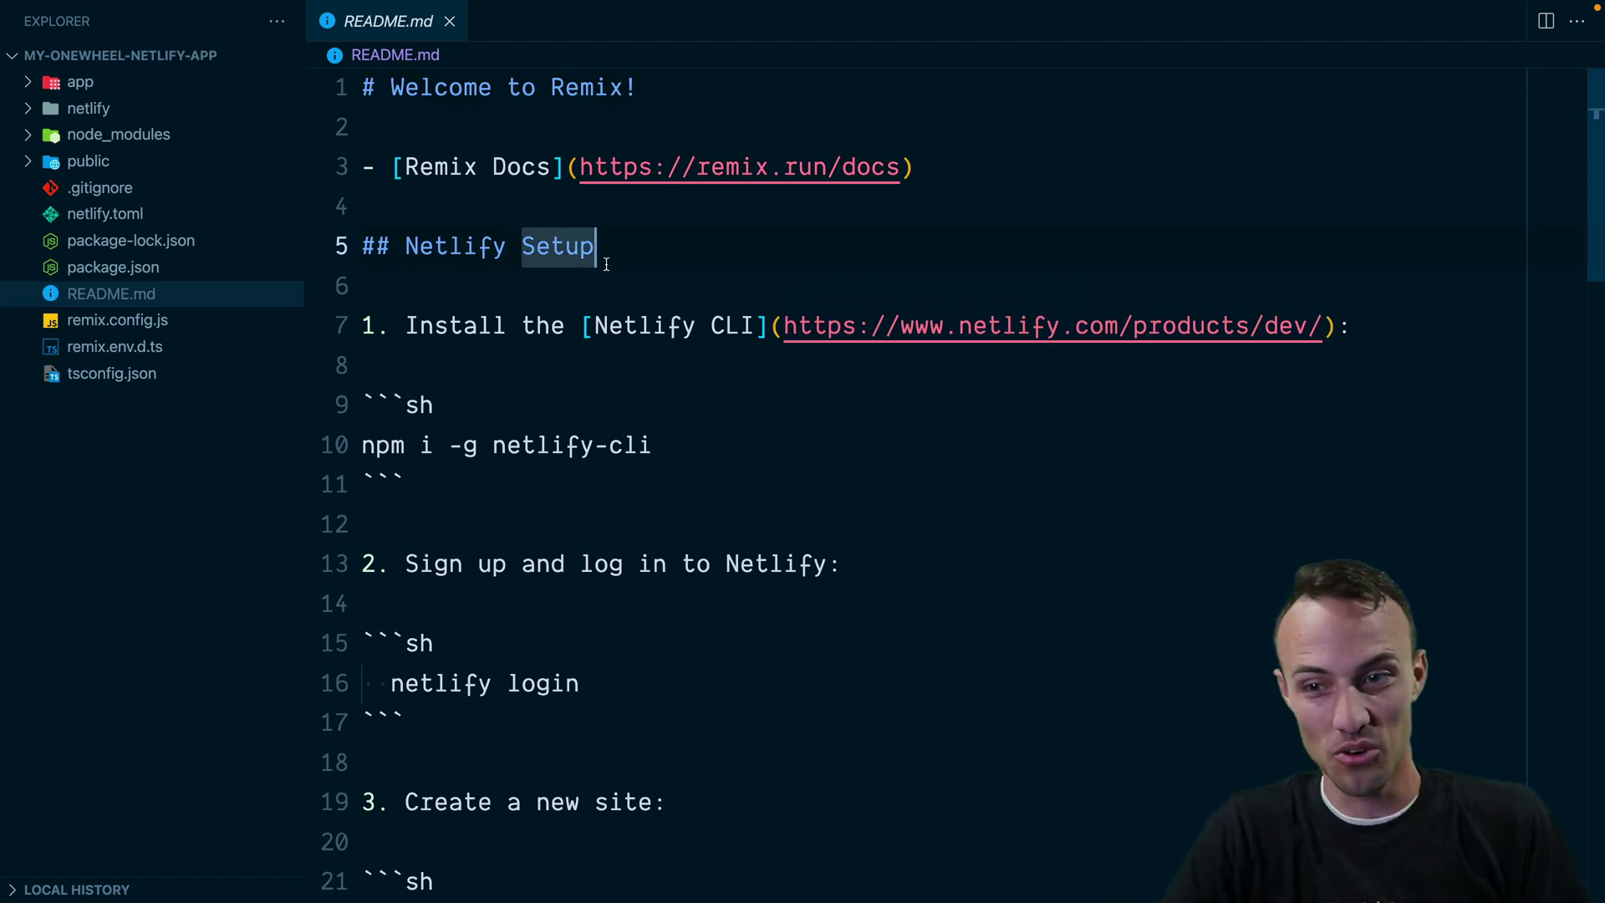
triple_click(428, 445)
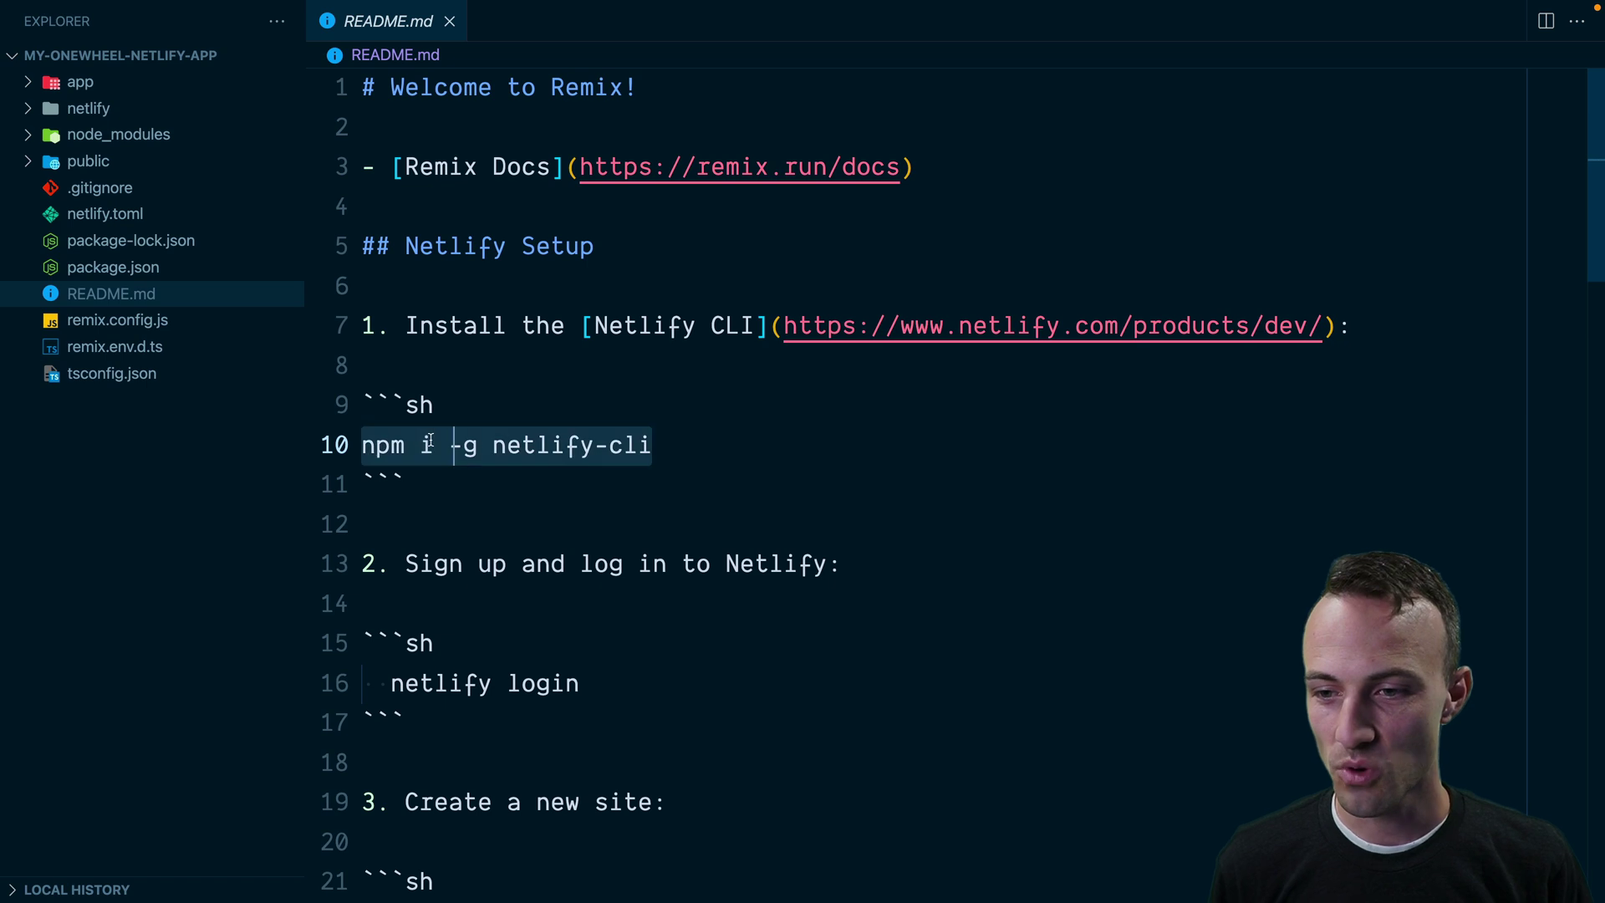
Install the Netlify CLI globally from the integrated terminal, then select the netlify login line
key("super+c")
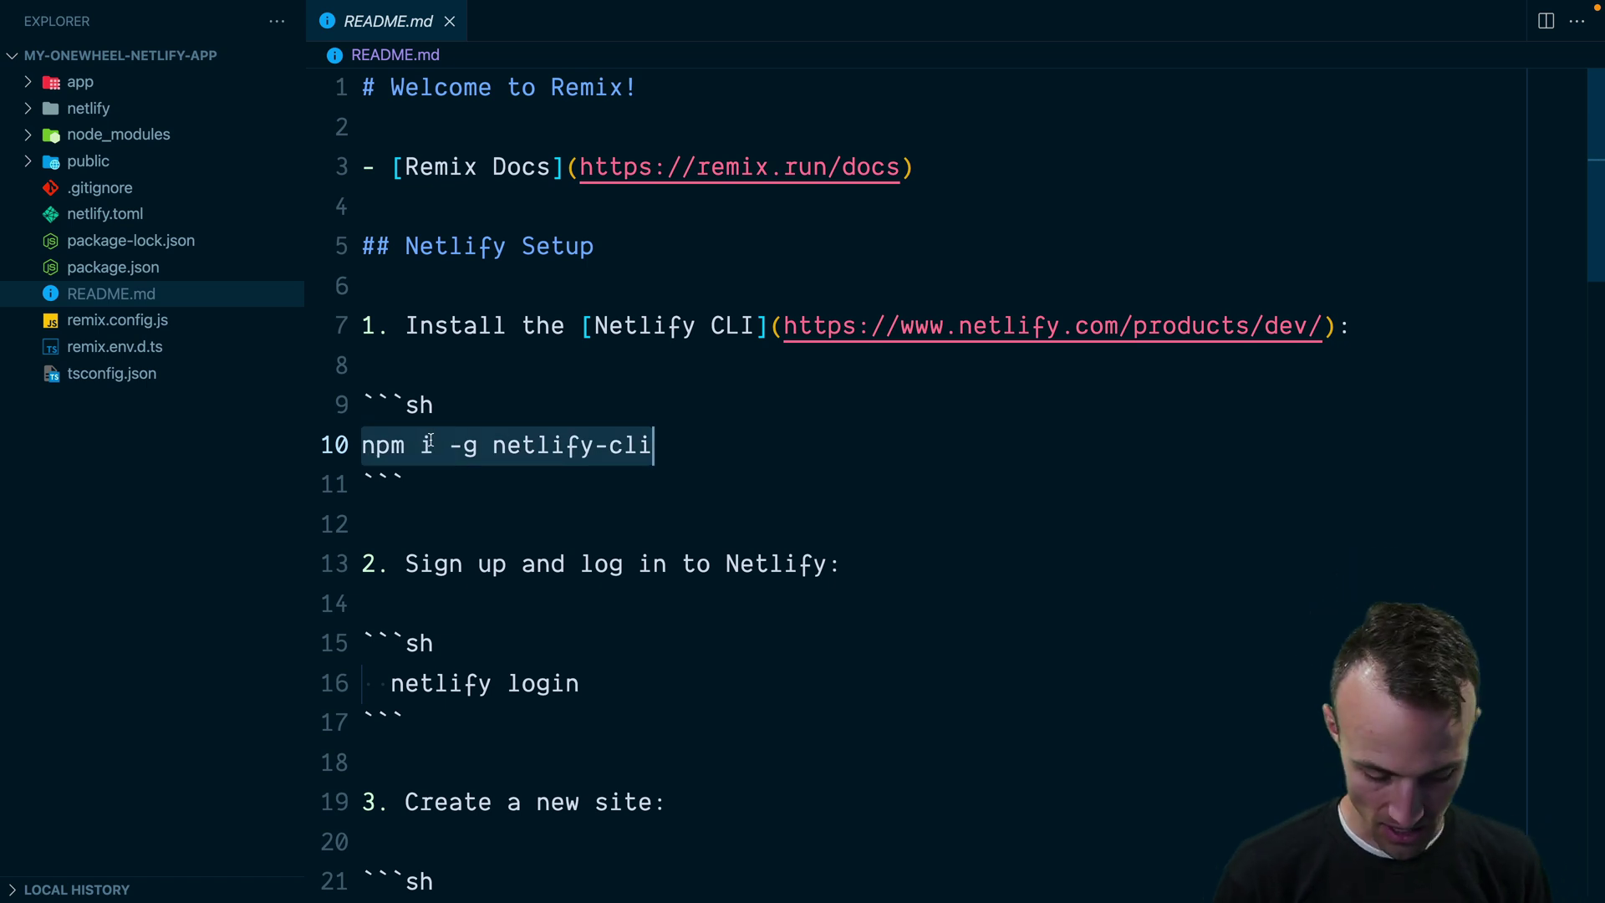
key("ctrl+grave")
key("super+v")
key("Return")
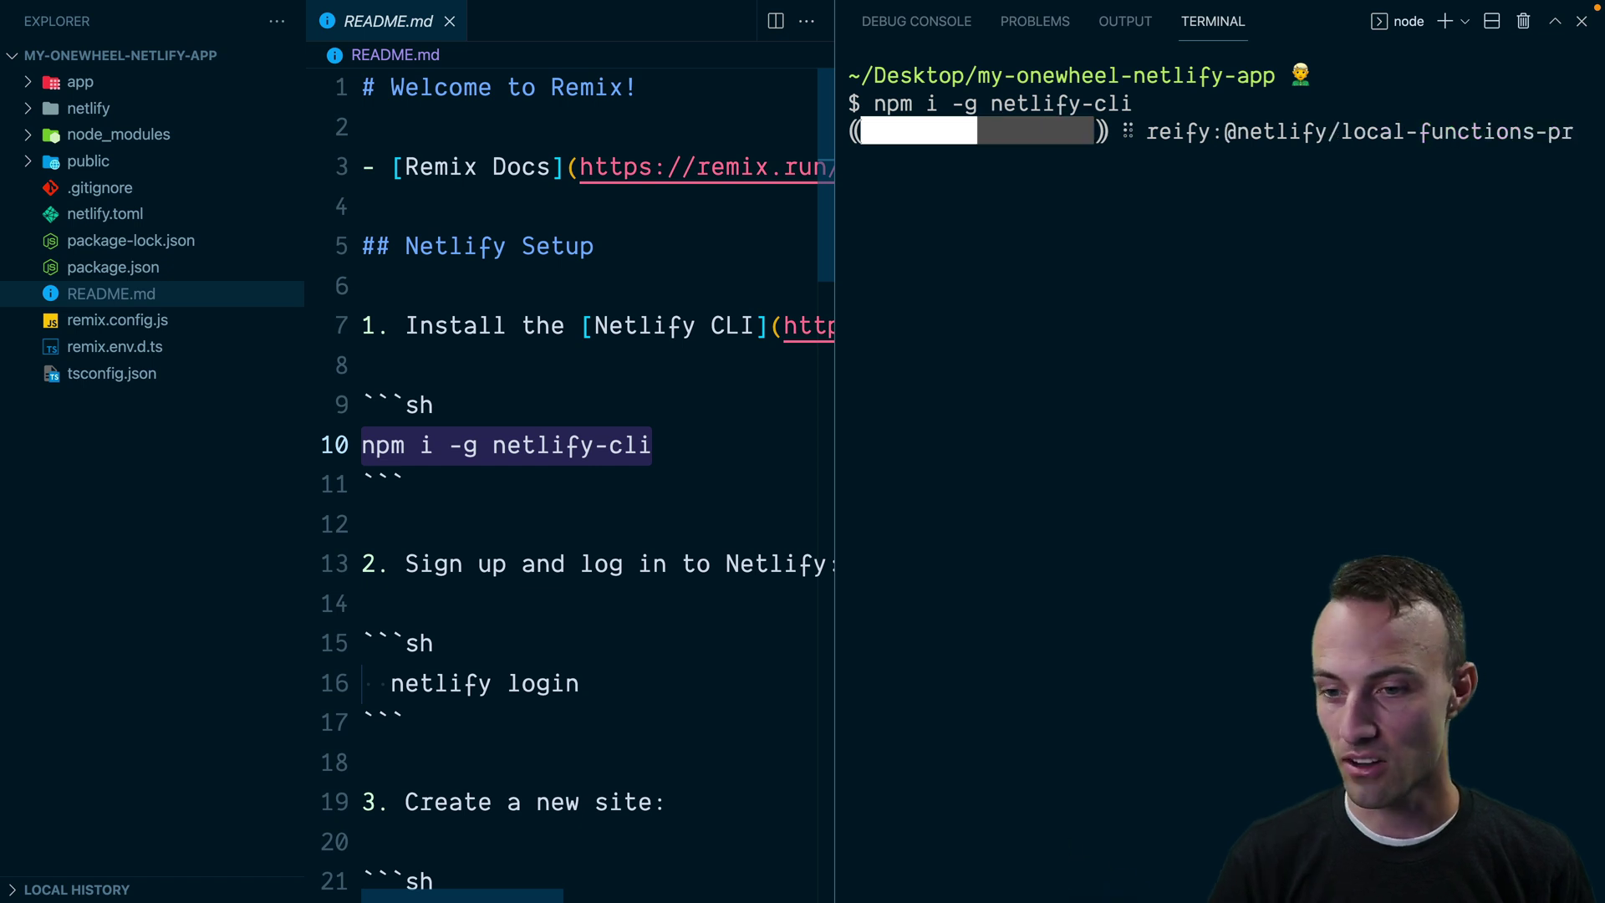
left_click_drag(392, 684, 580, 684)
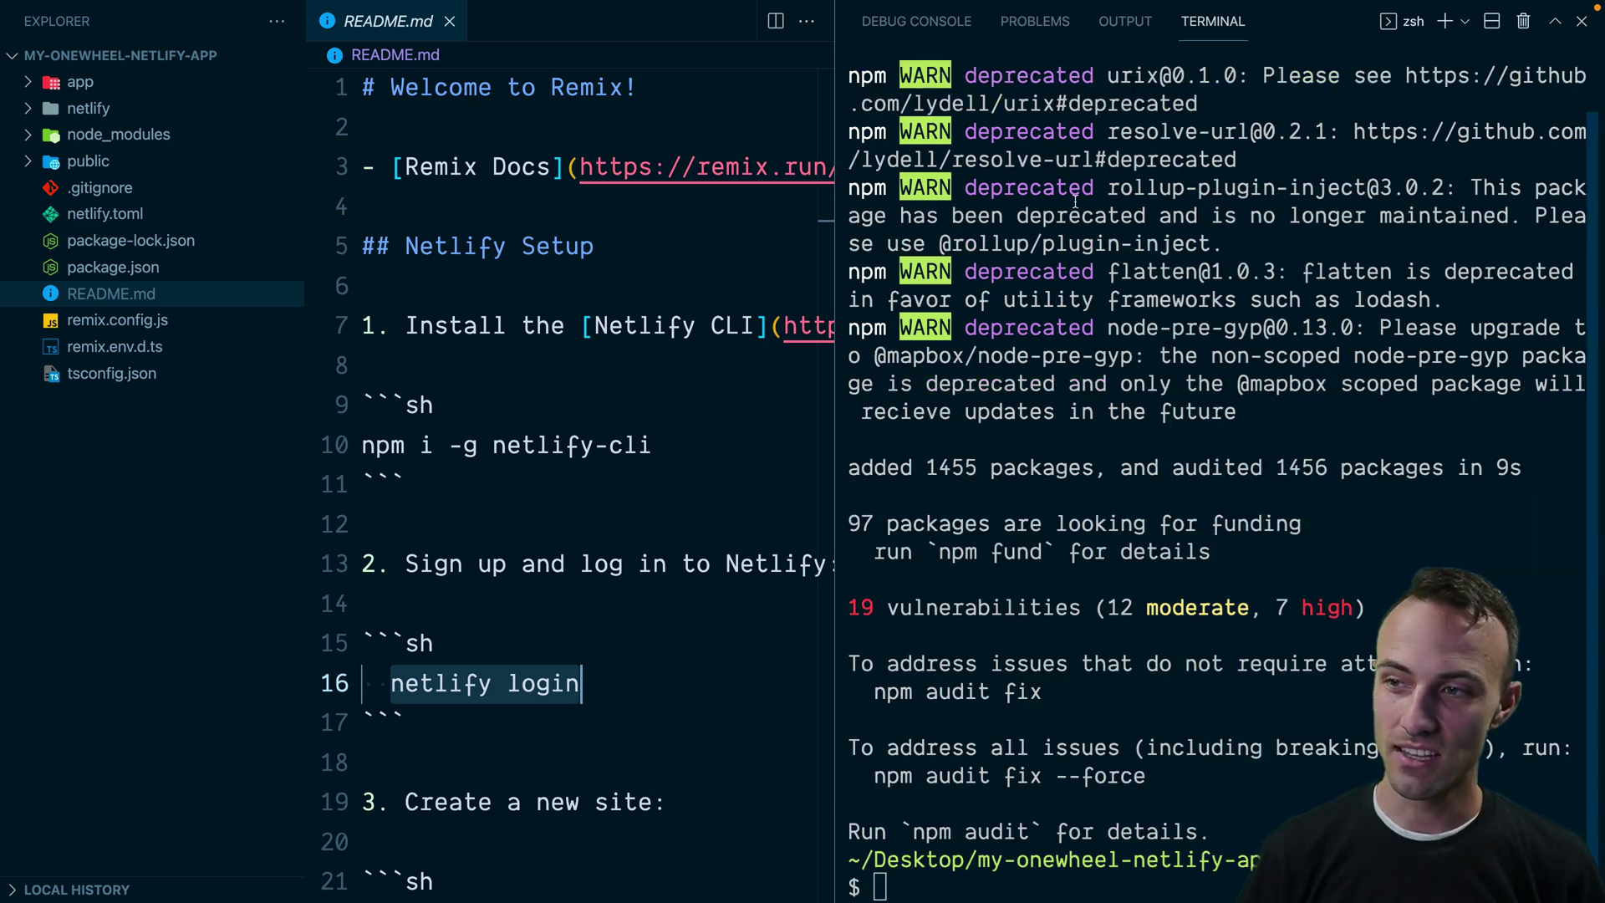
type("netlify login")
Run netlify login, authorize the CLI in the browser, then clear the terminal
key("Return")
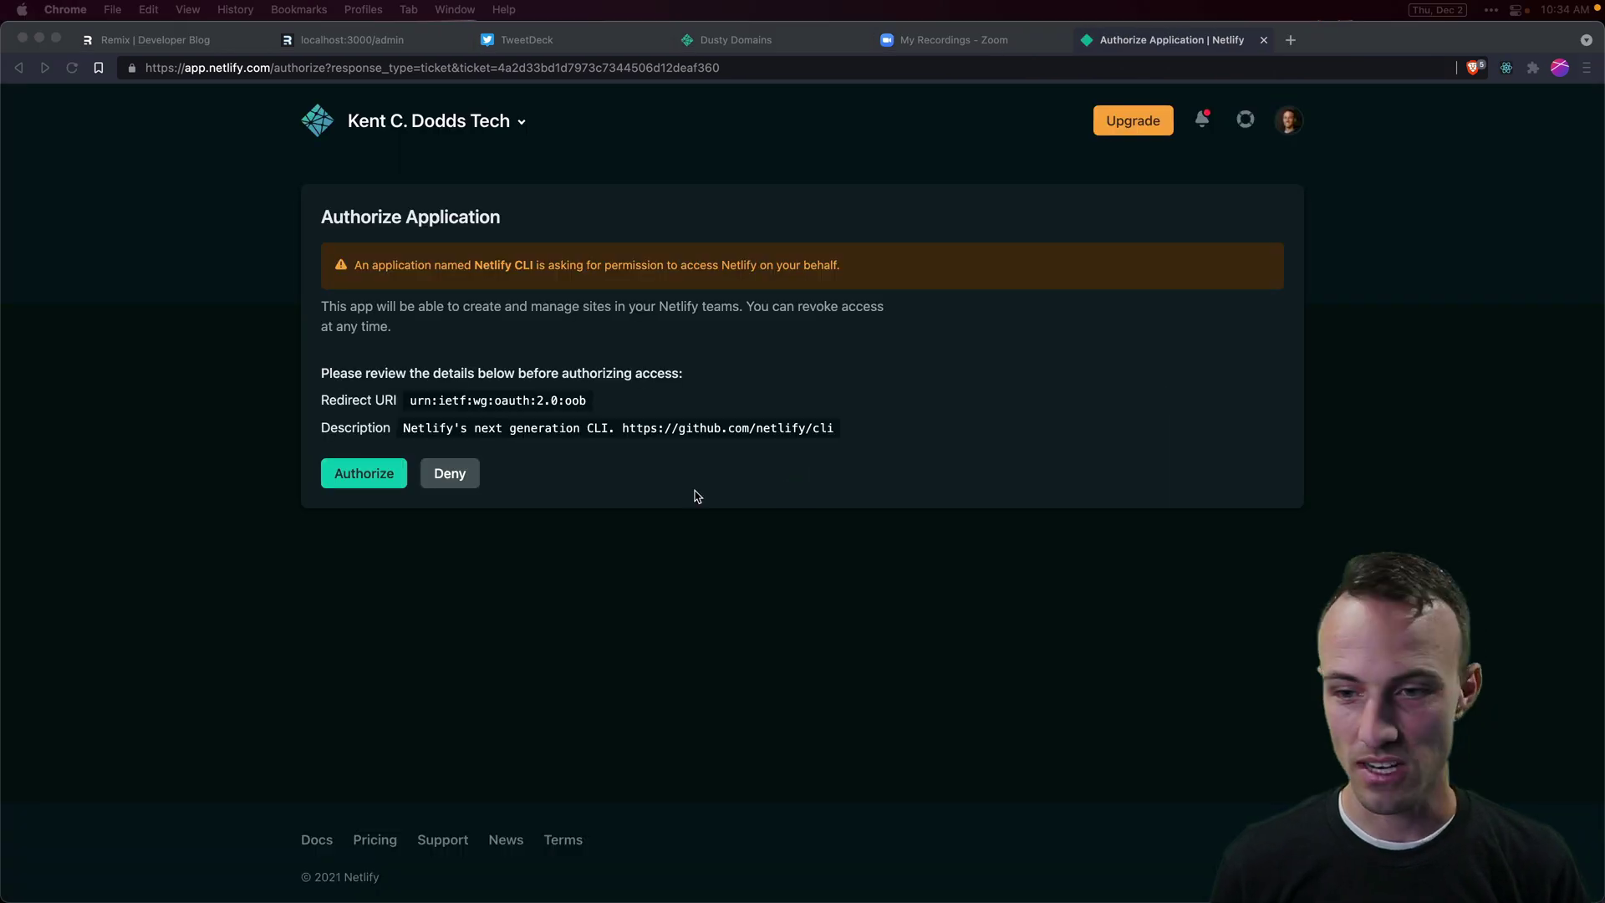
left_click(366, 474)
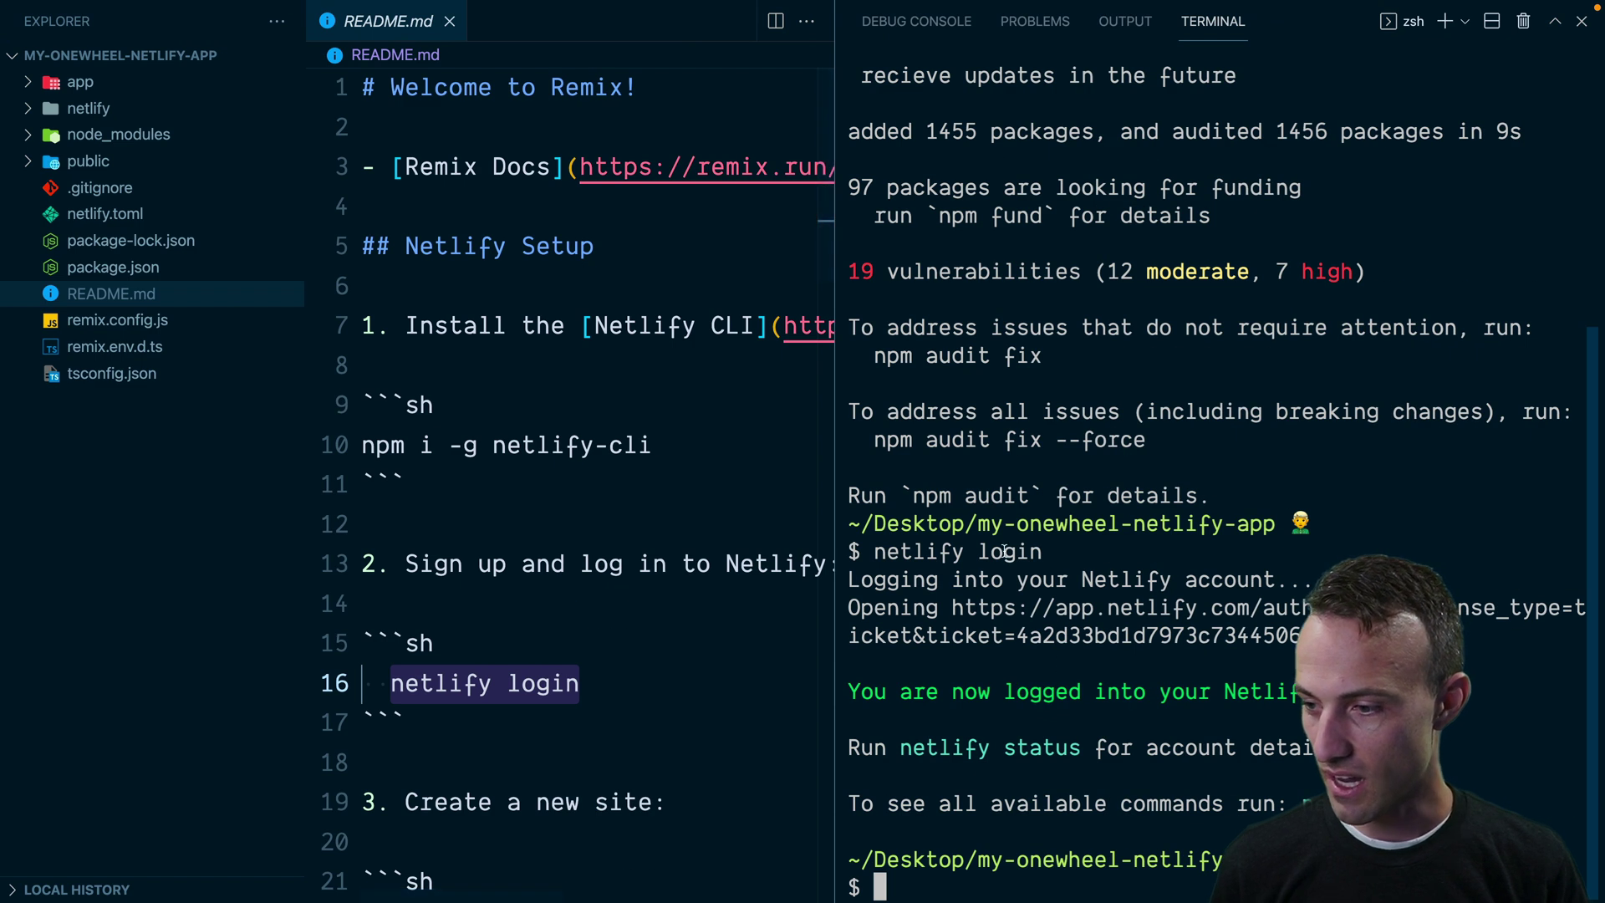
type("clea")
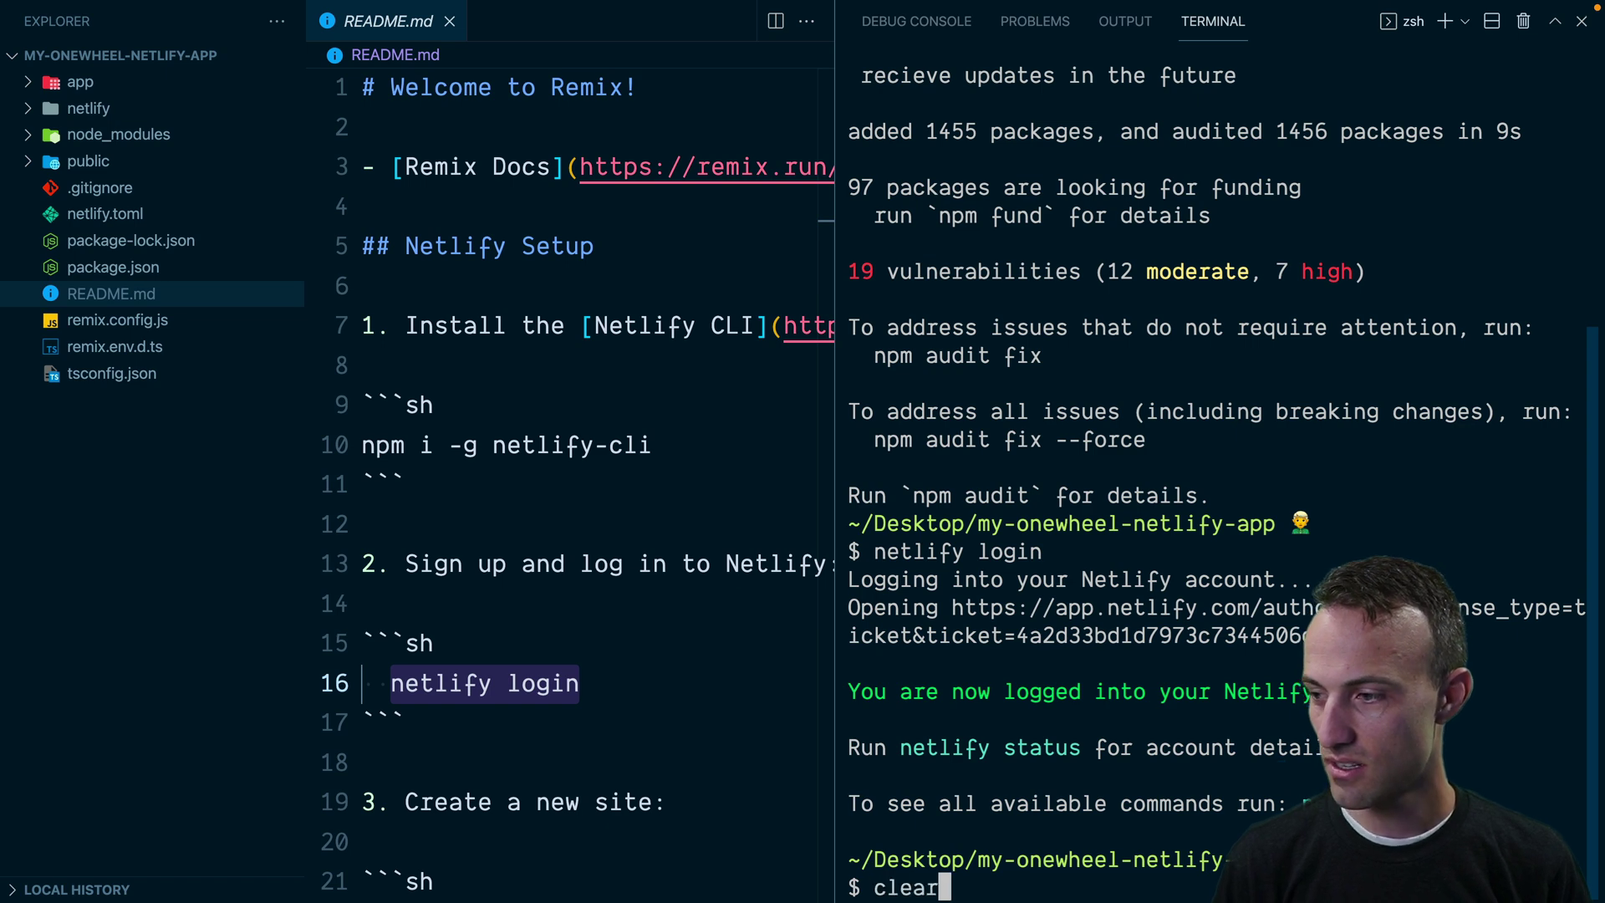
type("r")
key("Return")
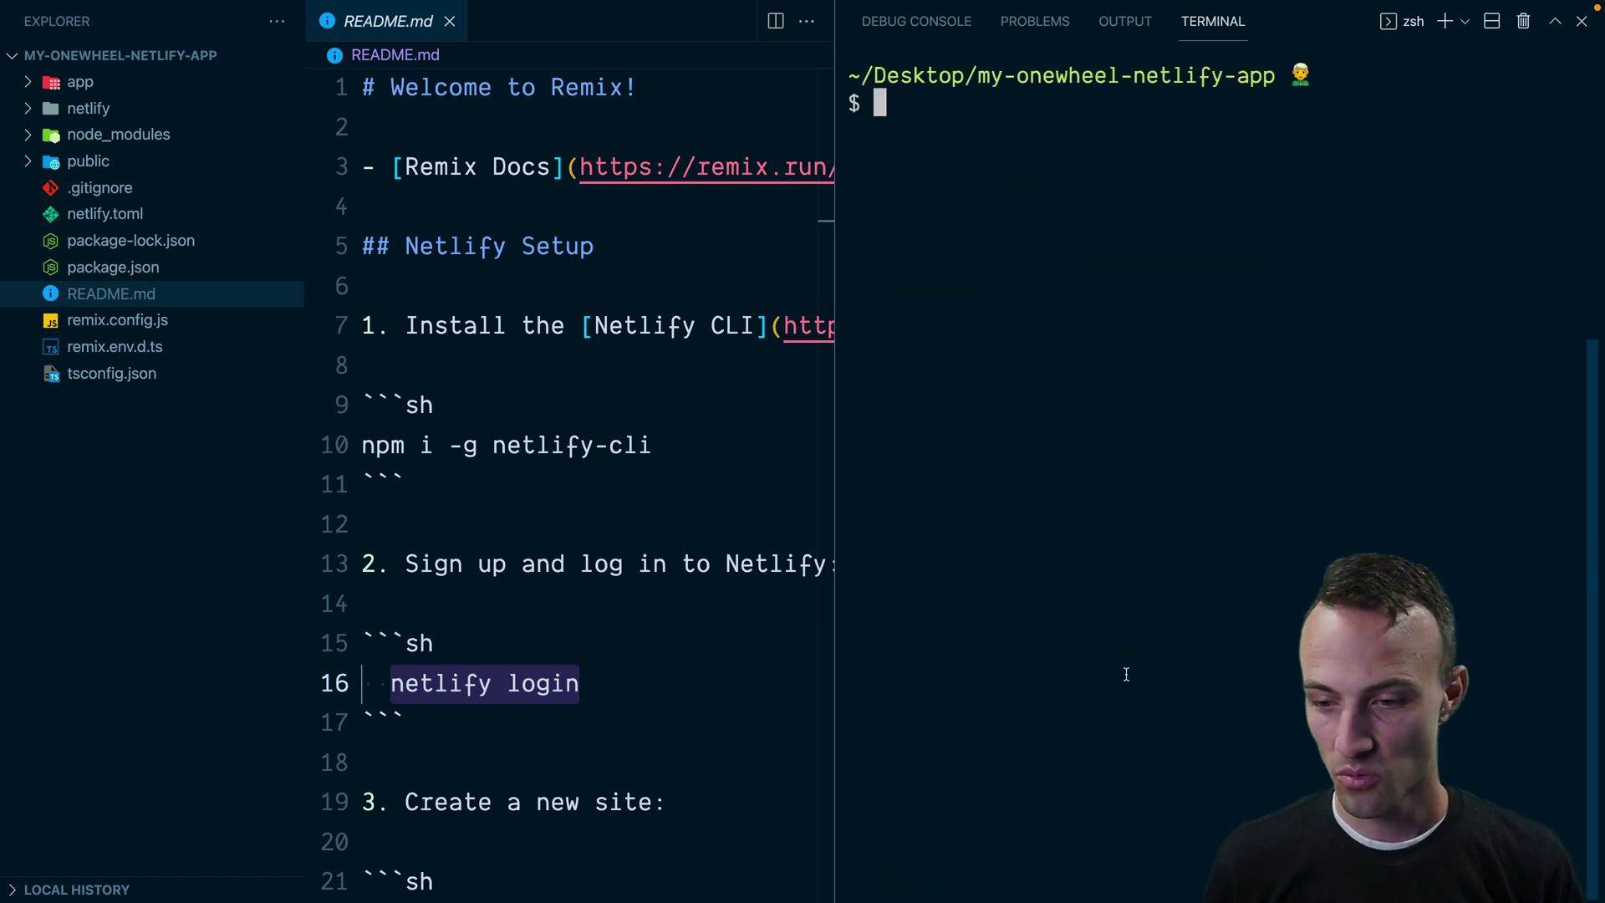
scroll(698, 644, "down", 5)
left_click_drag(412, 502, 655, 502)
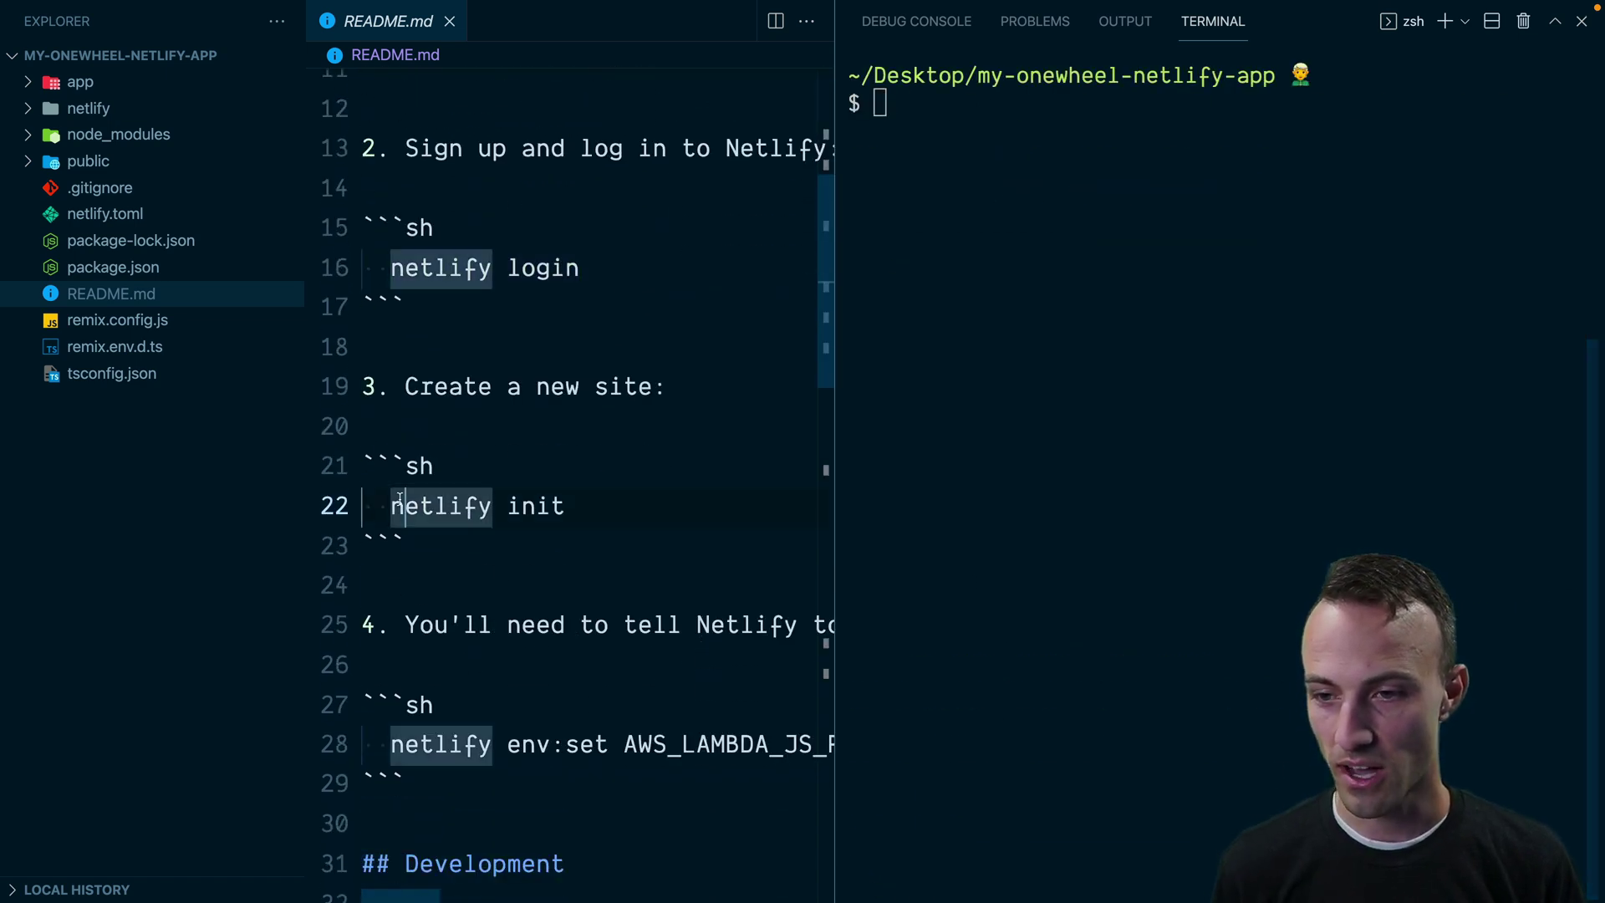
Copy netlify init from the README and run it in the terminal
key("super+c")
left_click(1013, 456)
key("super+v")
key("Return")
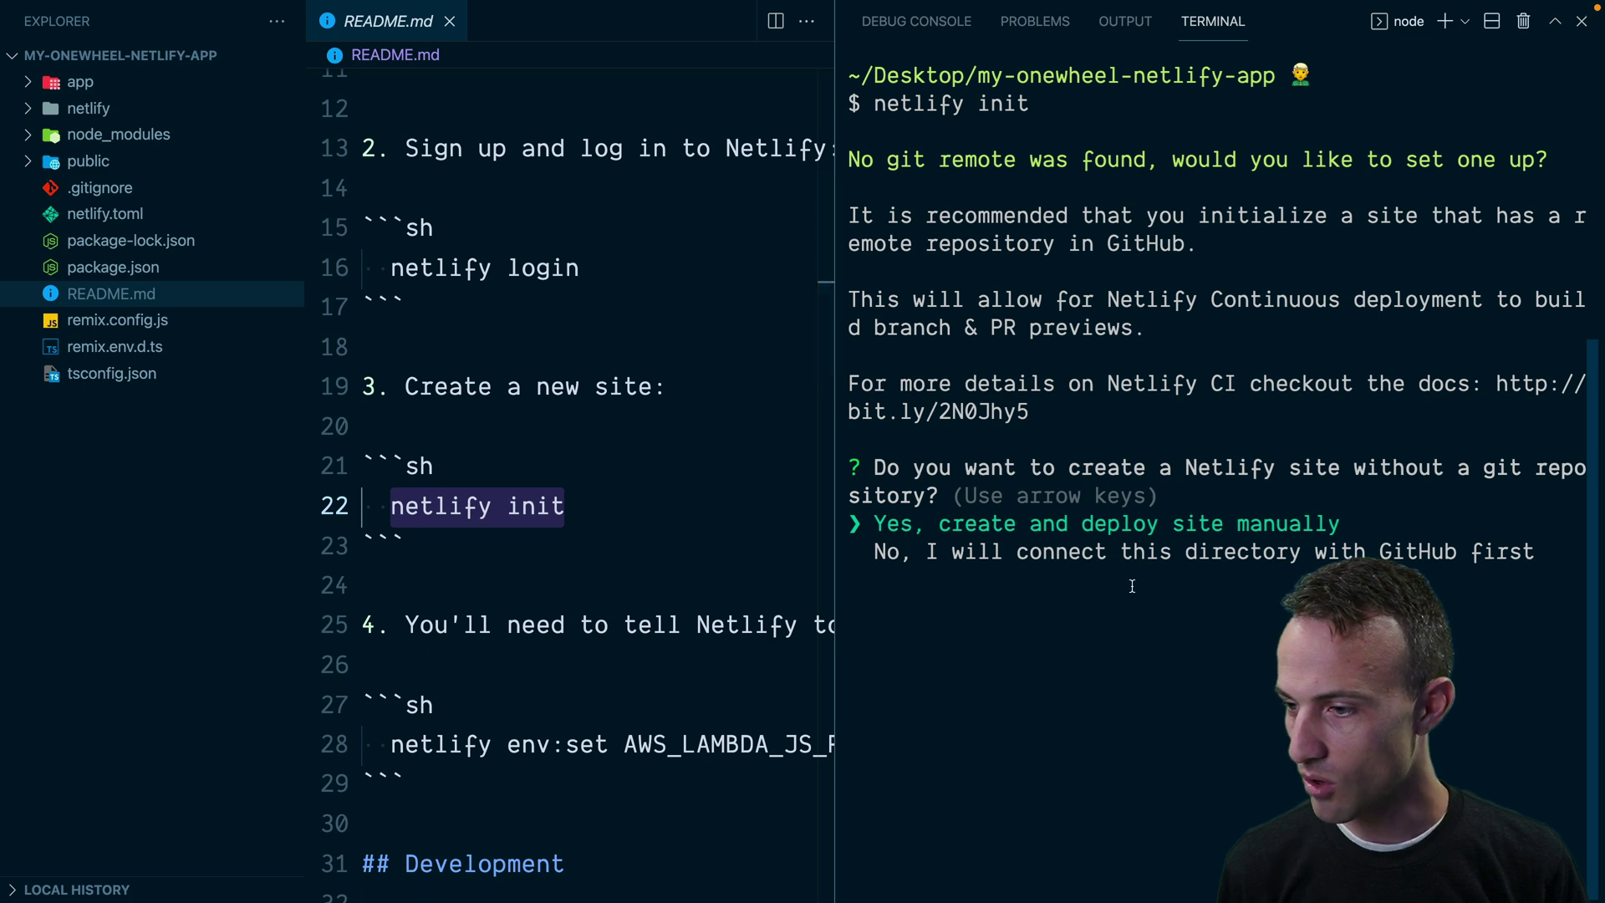
Create and deploy the site manually under the chosen team, named my-onewheel-netlify-app
key("Down")
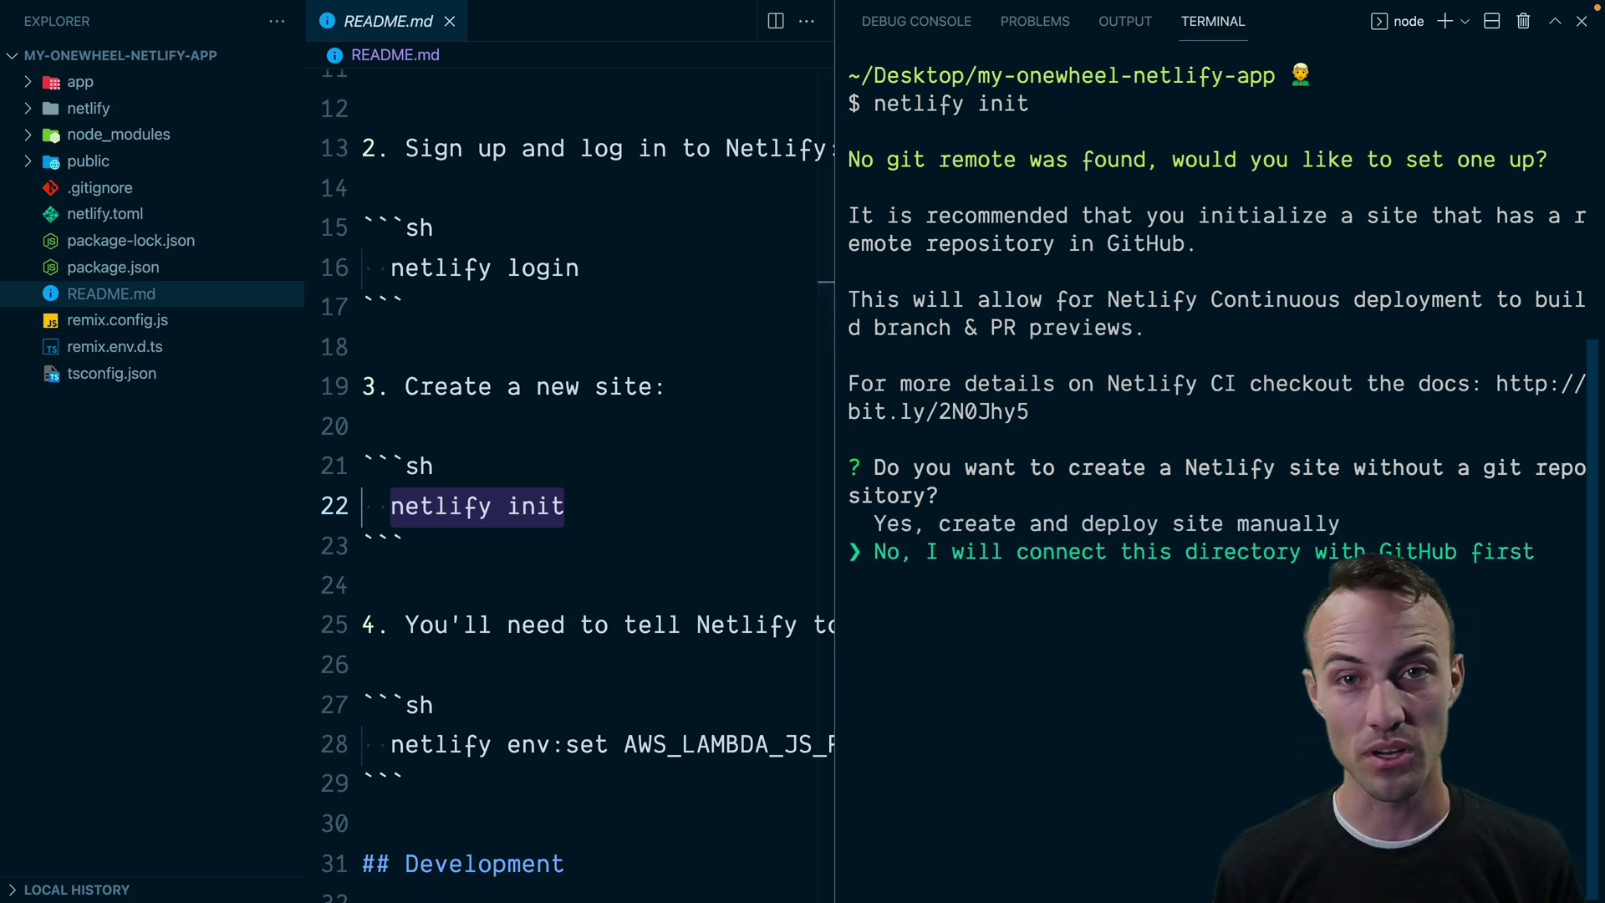
key("Up")
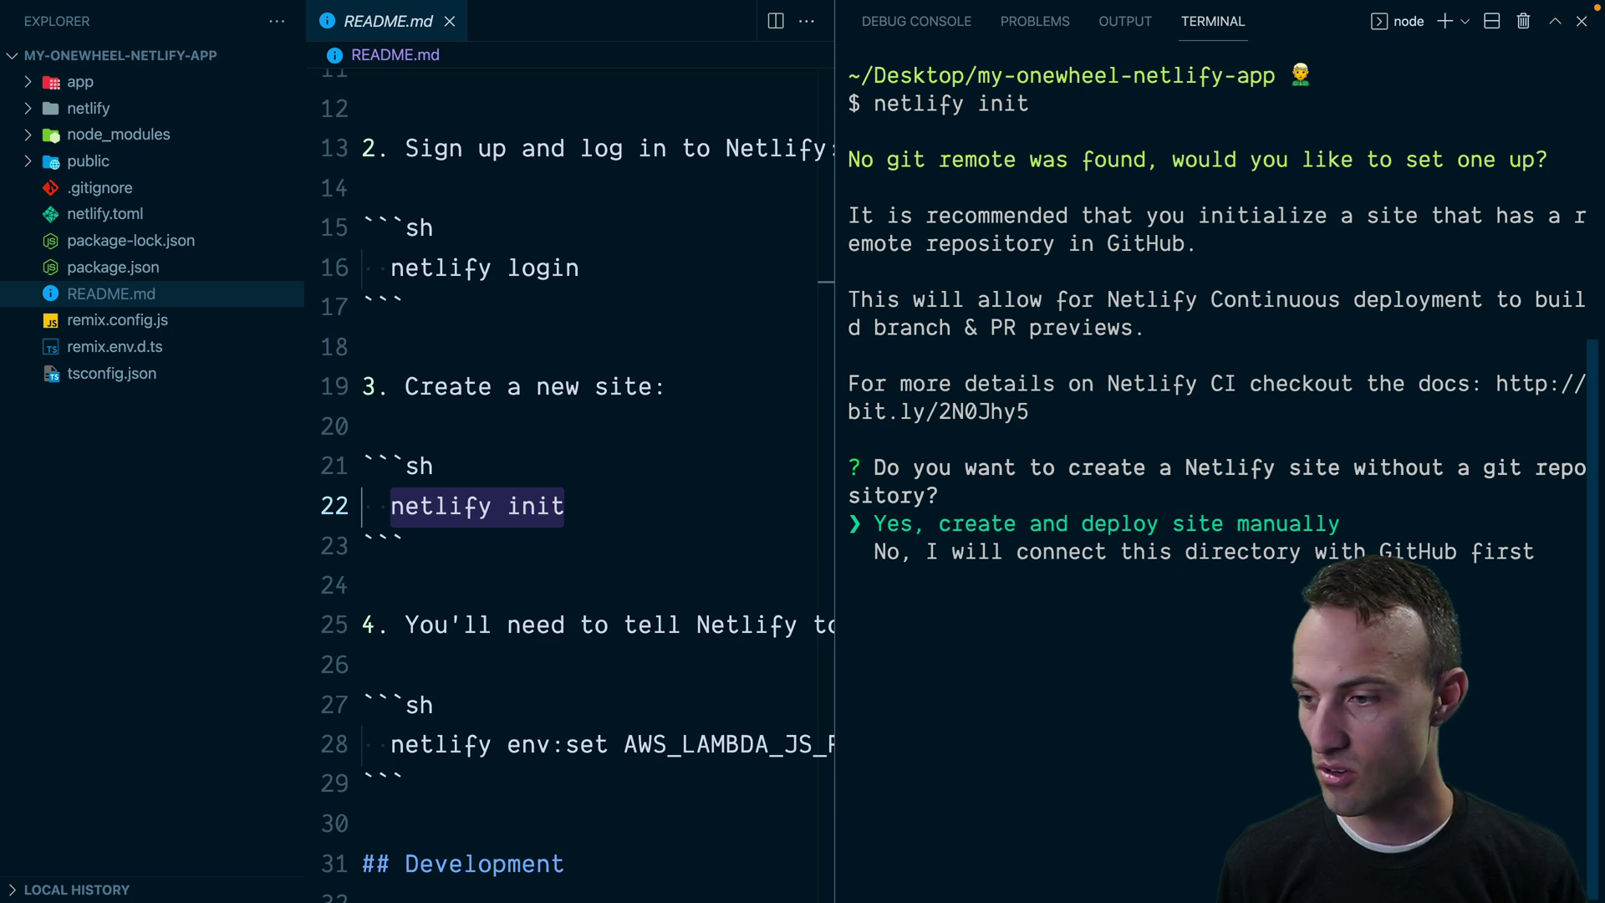
key("Return")
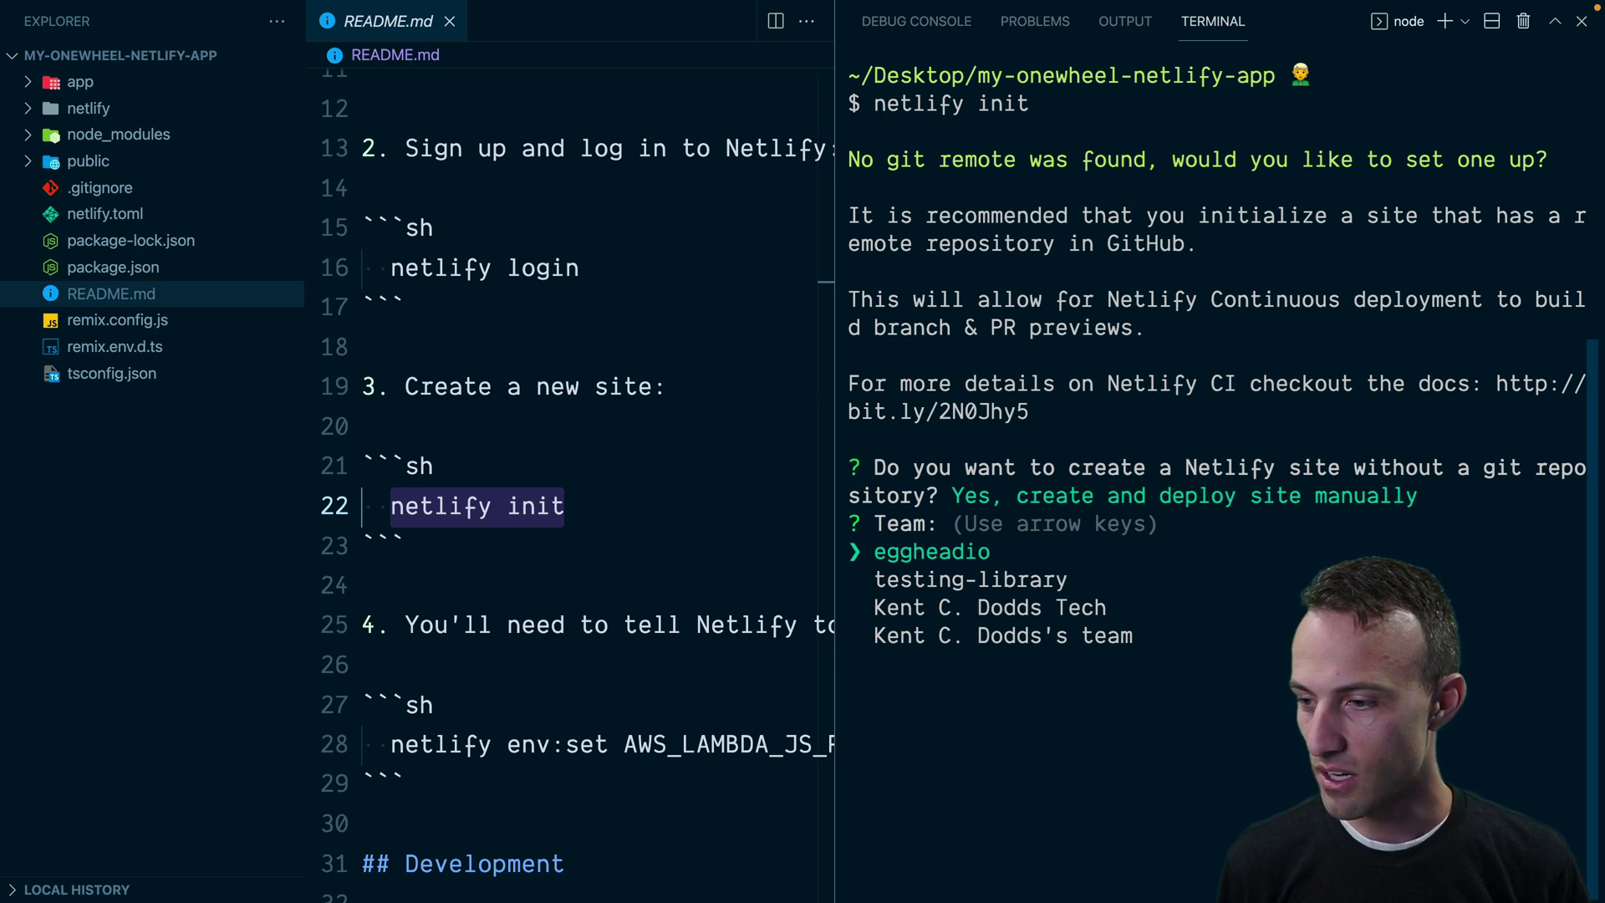
key("Down")
key("Down")
key("Return")
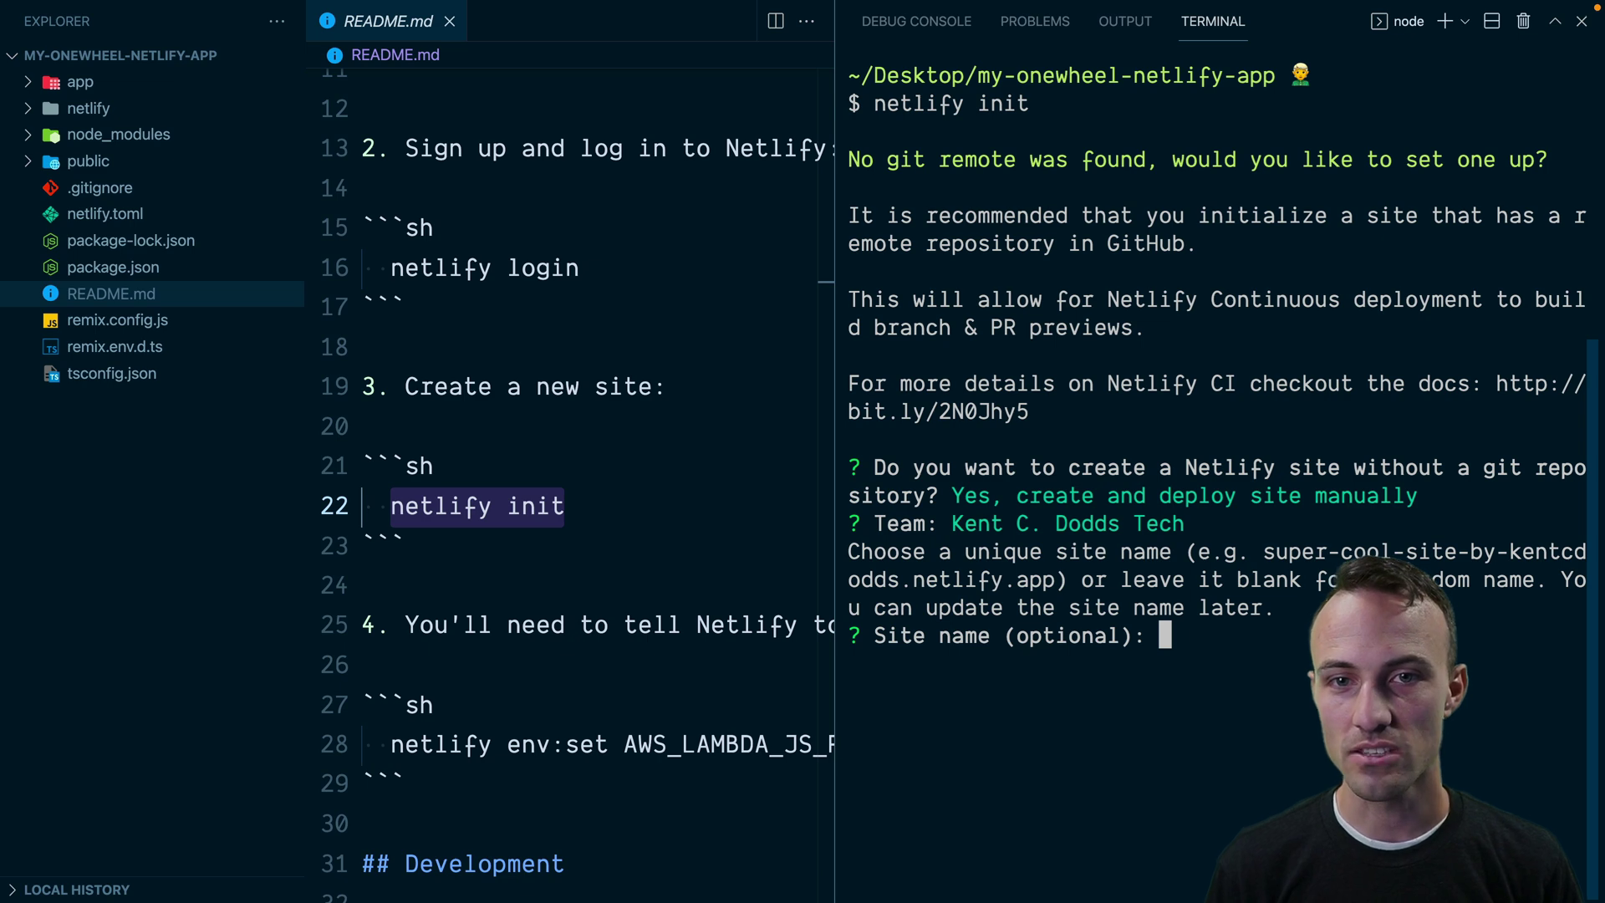
type("my-onewheel-")
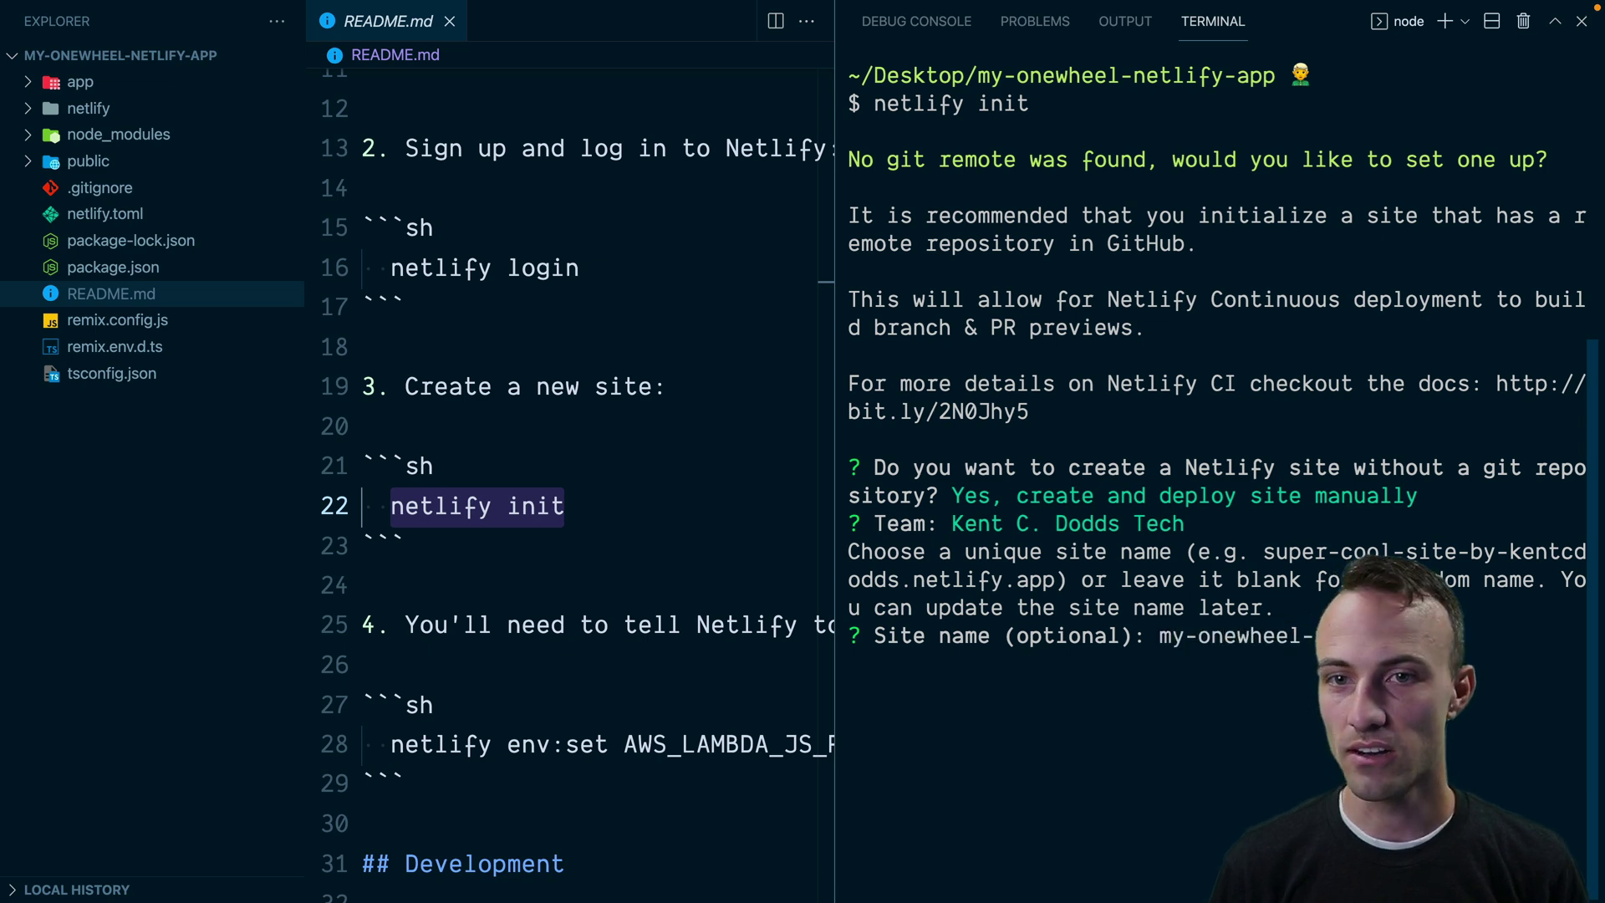
type("netlify-app")
key("Return")
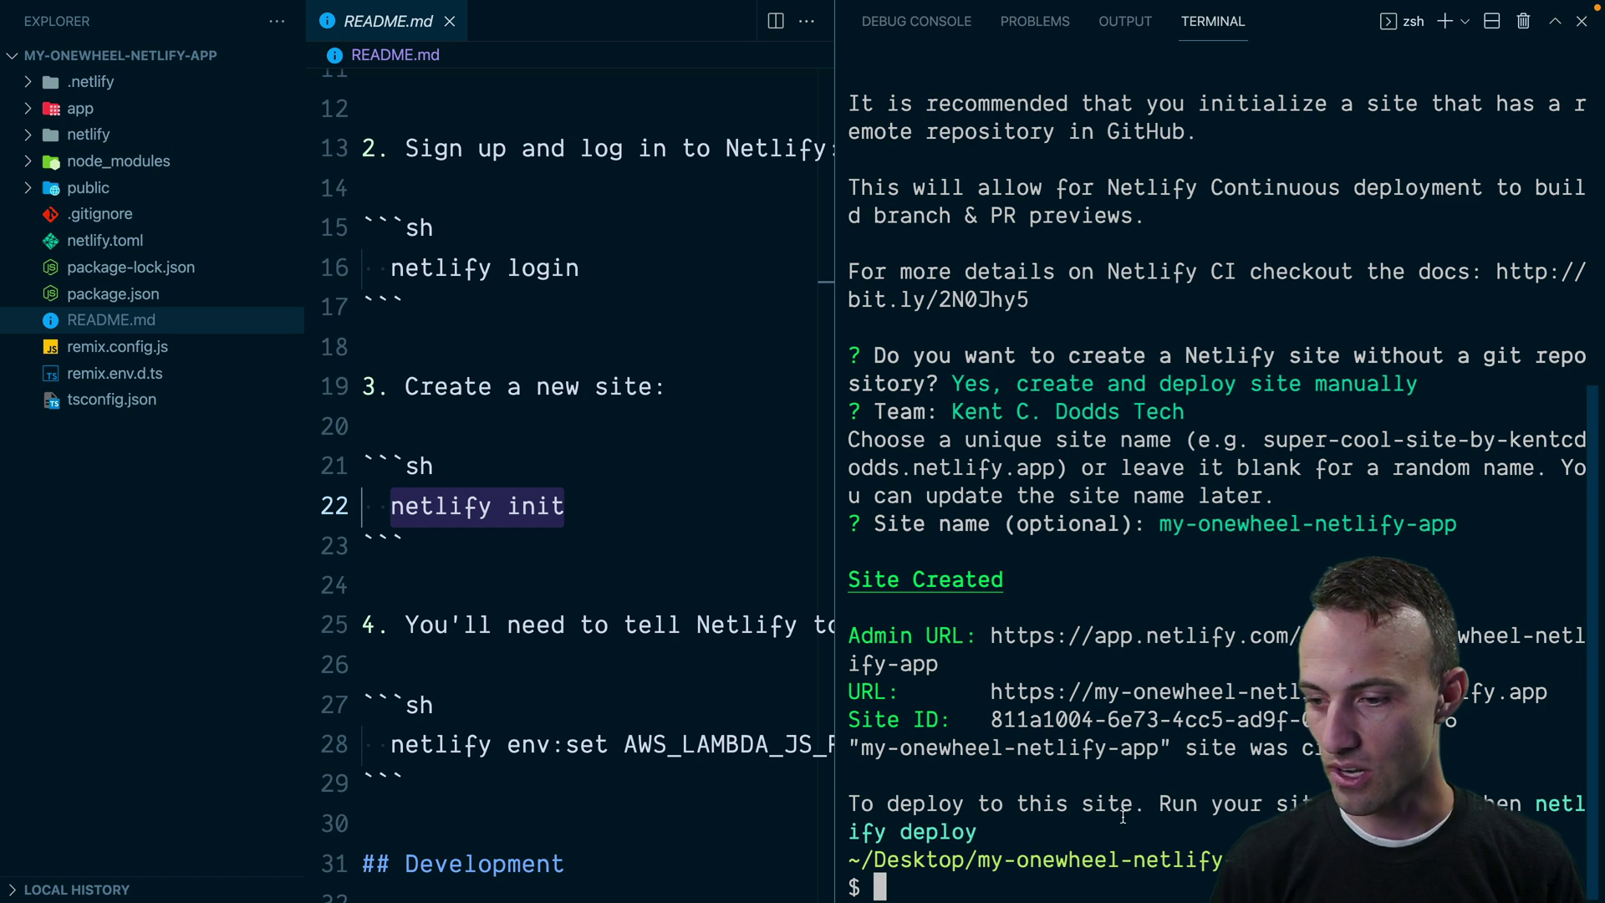
type("netlify")
Run README line 28's netlify env:set AWS_LAMBDA_JS_RUNTIME nodejs14.x command in the terminal
key("BackSpace")
key("BackSpace")
key("BackSpace")
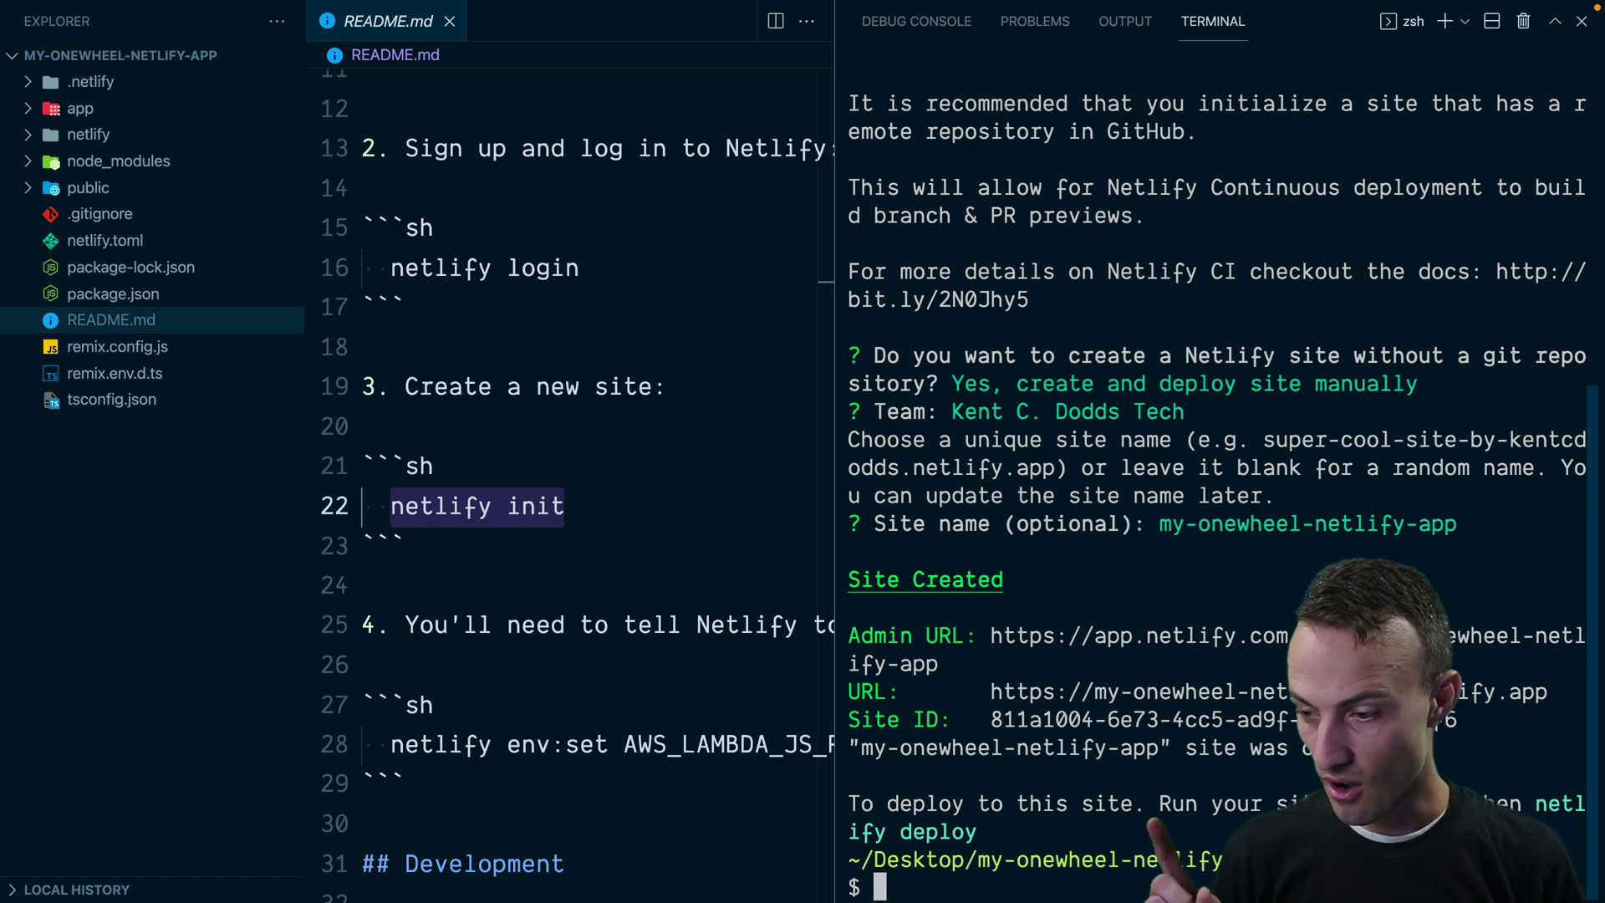
scroll(502, 502, "down", 5)
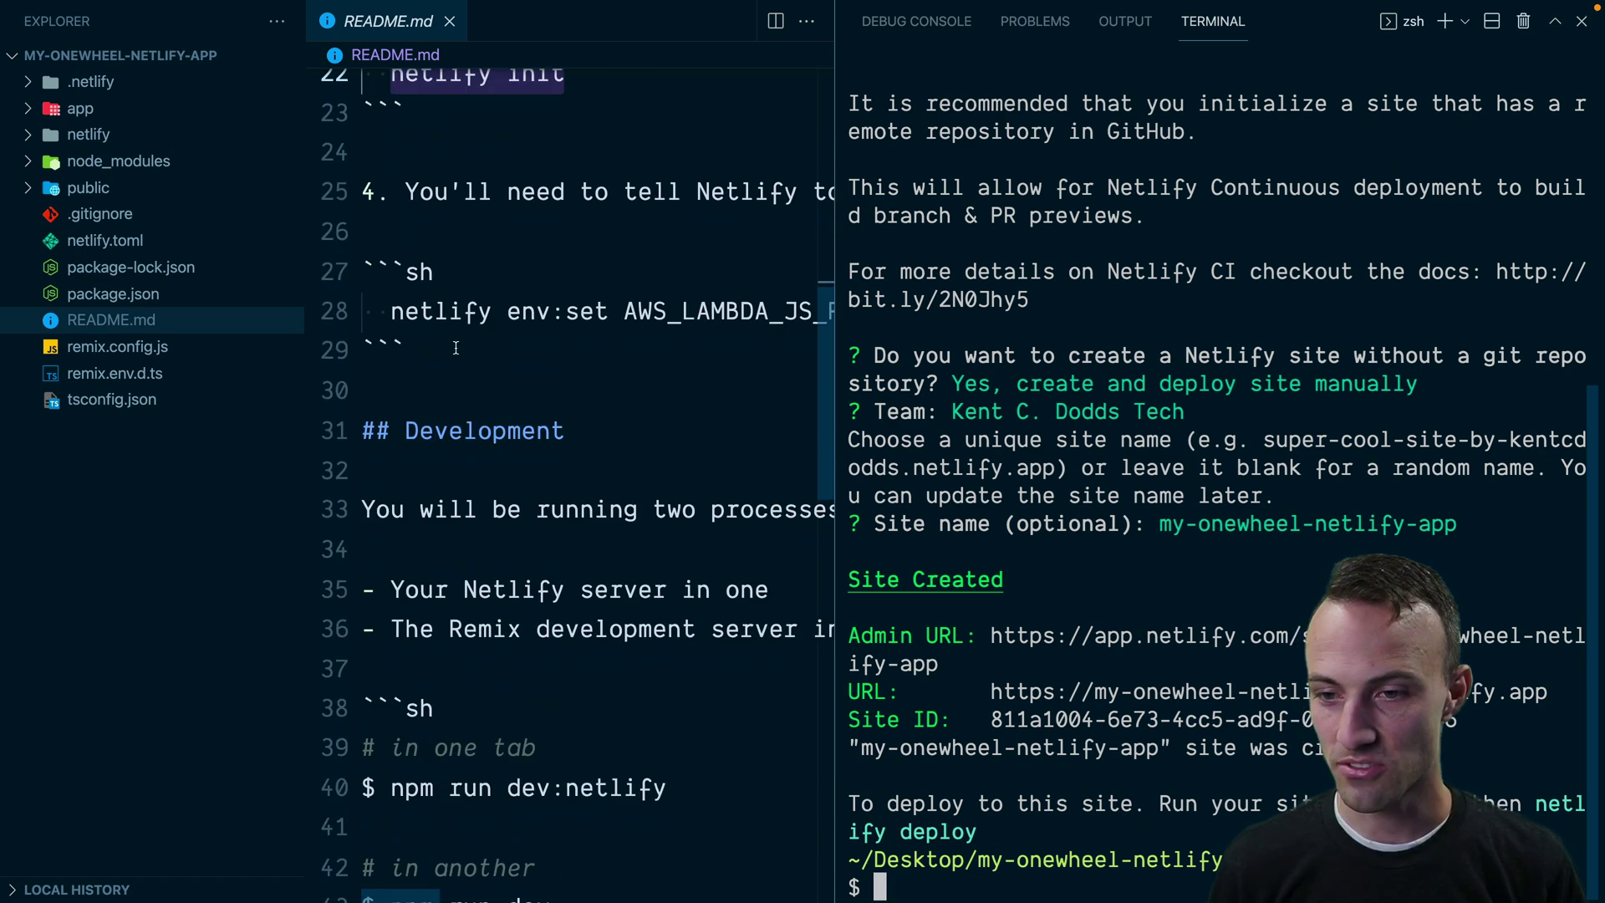
left_click(402, 312)
key("ctrl+b")
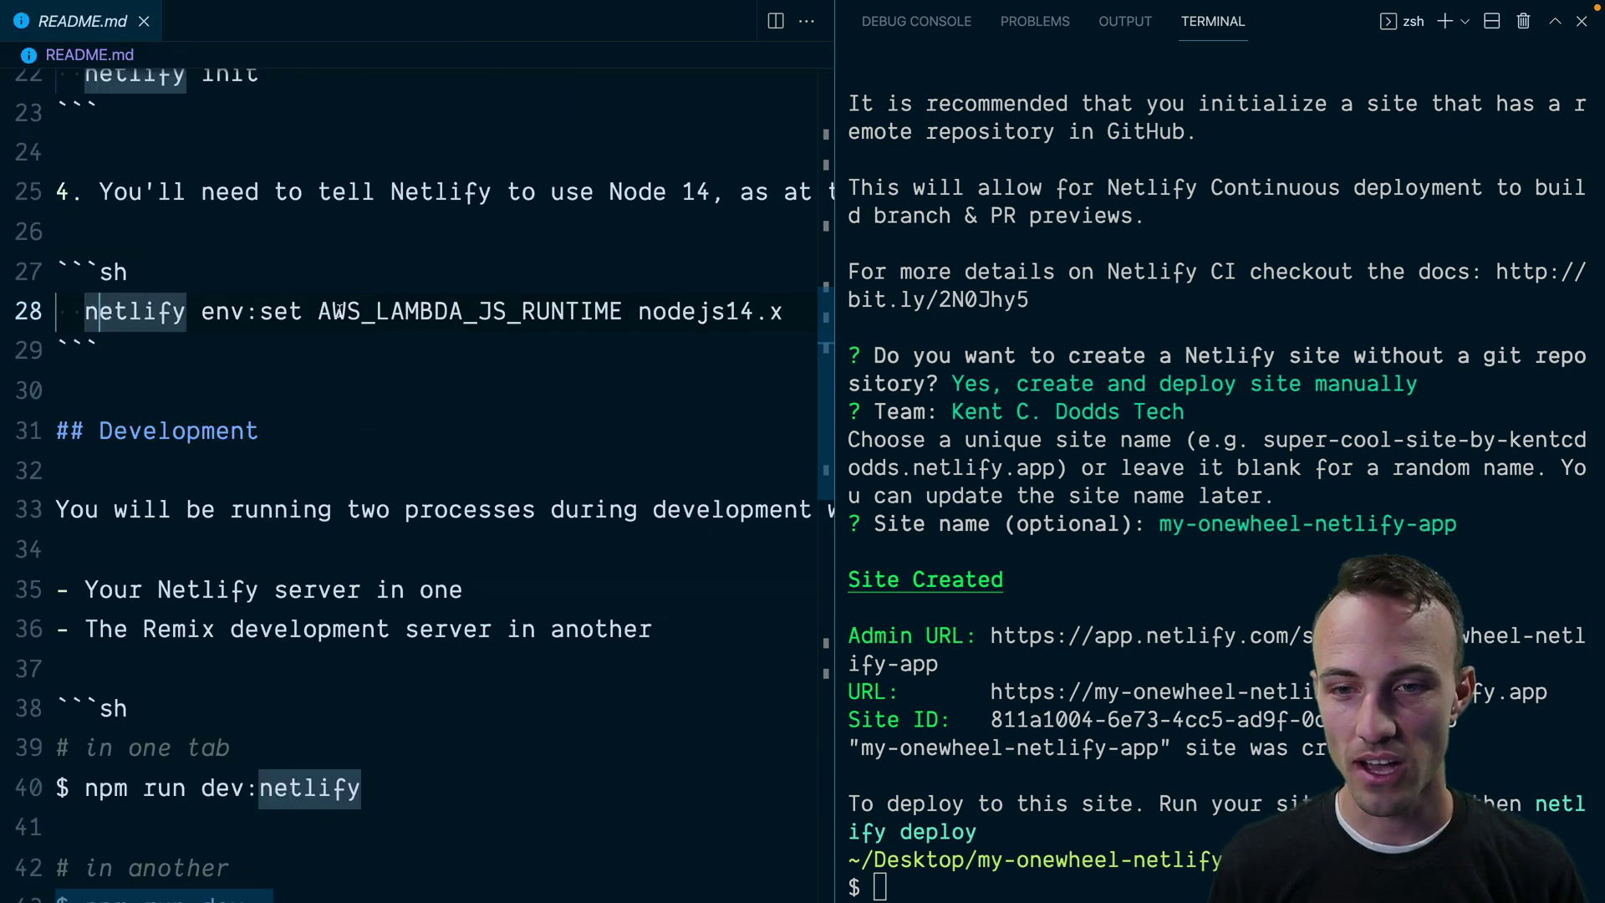
scroll(300, 312, "right", 3)
left_click_drag(138, 311, 255, 311)
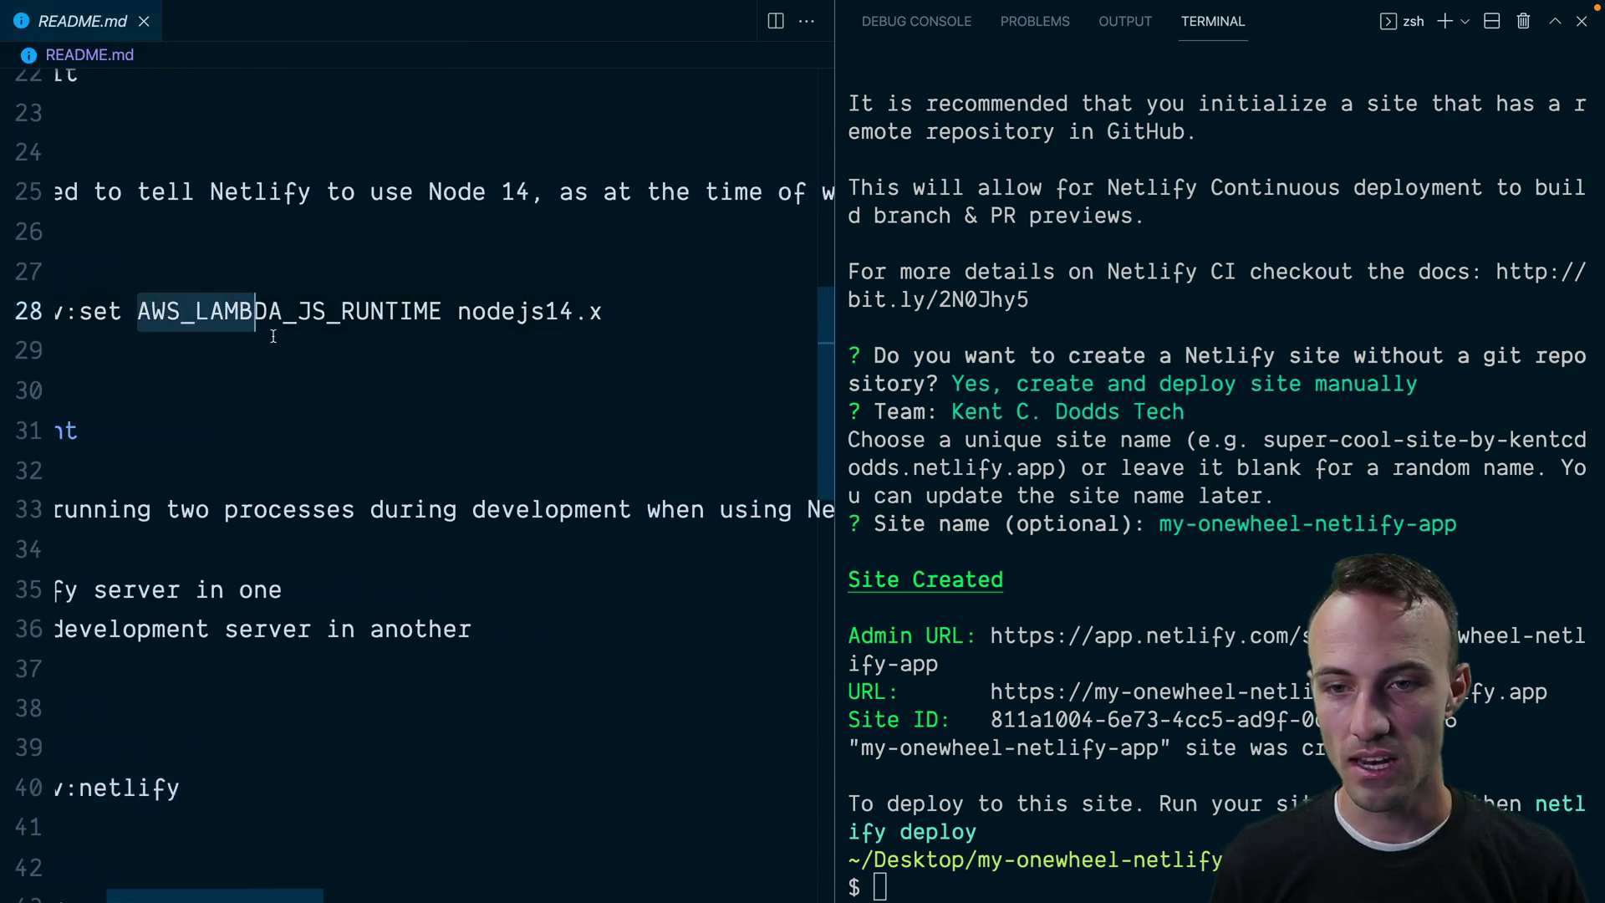
key("Home")
key("shift+End")
key("ctrl+c")
key("ctrl+grave")
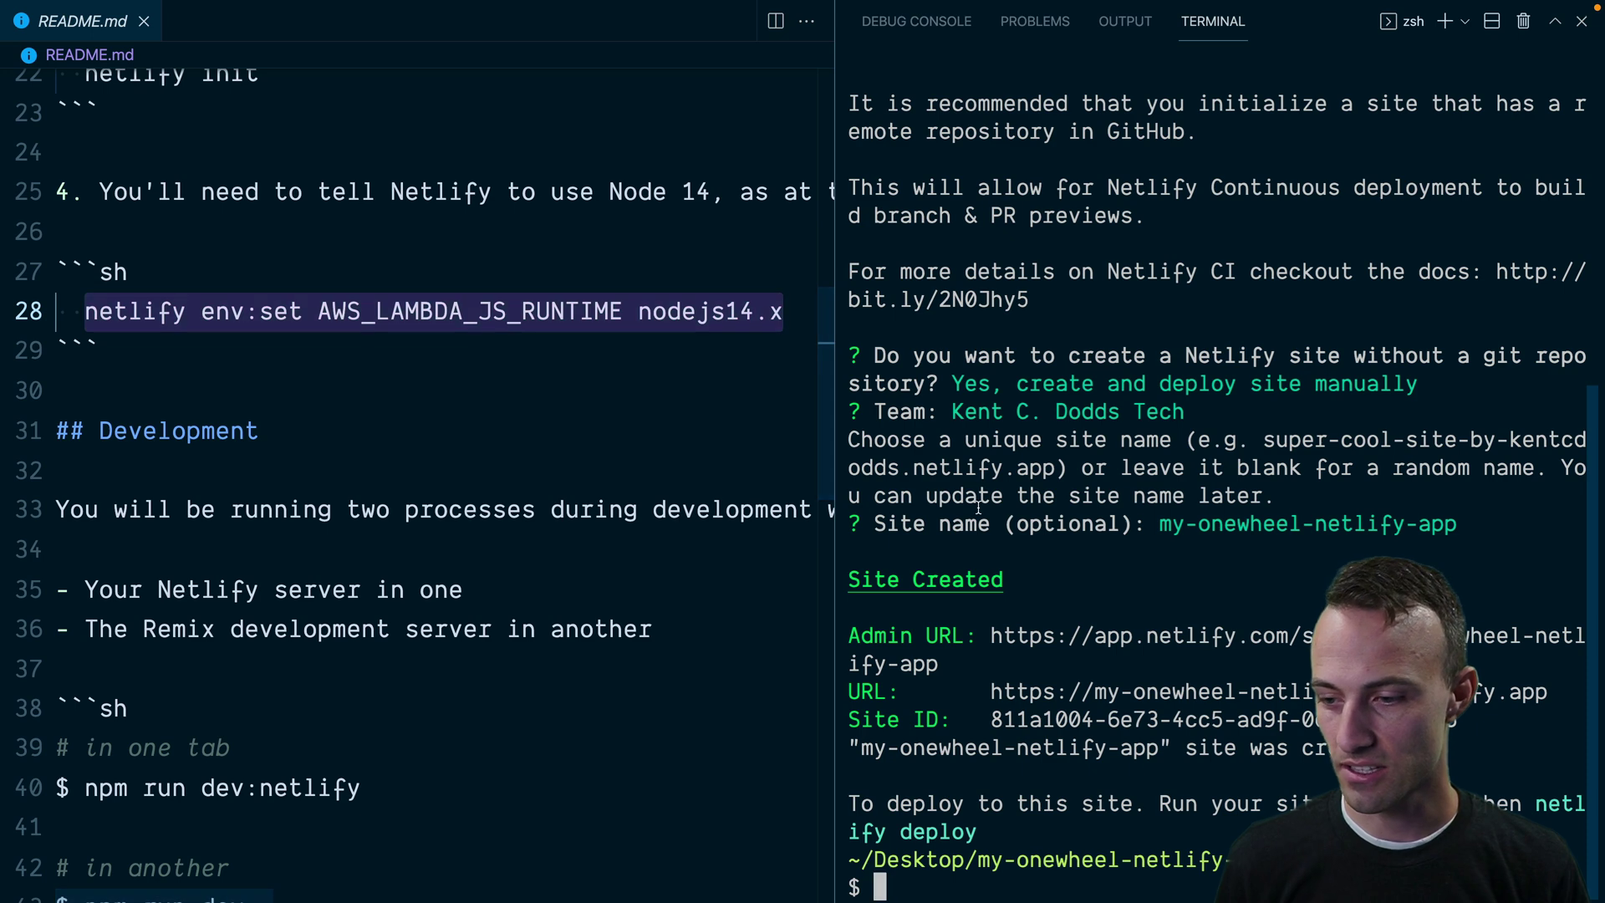
key("ctrl+v")
key("Return")
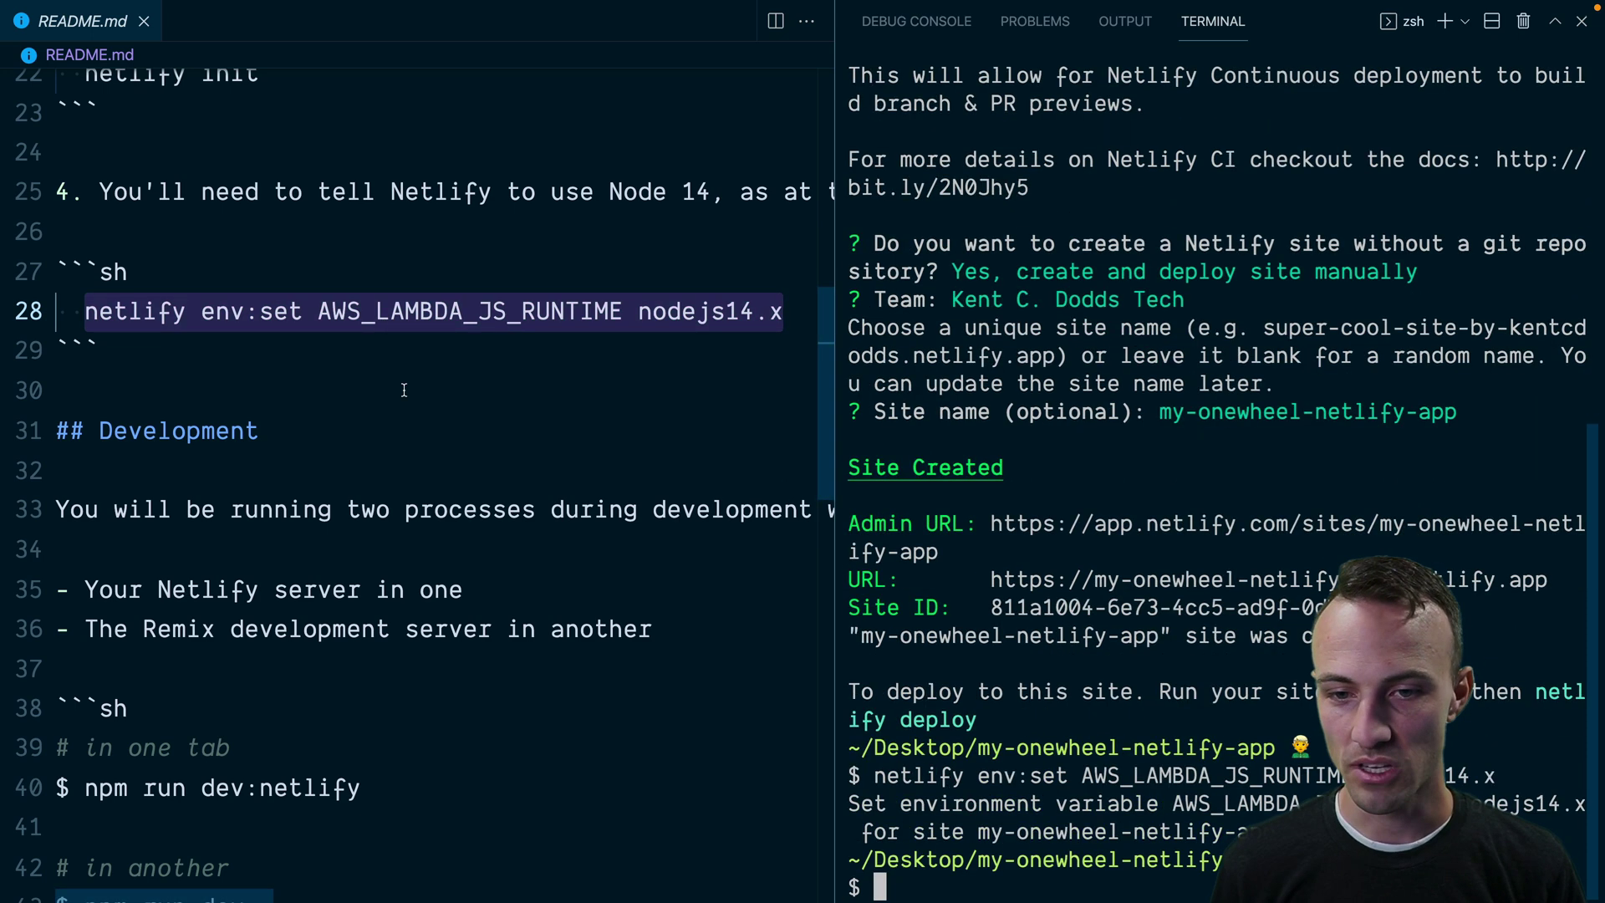
Clear the terminal and run npm run build for a production build
key("ctrl+l")
scroll(427, 502, "down", 1)
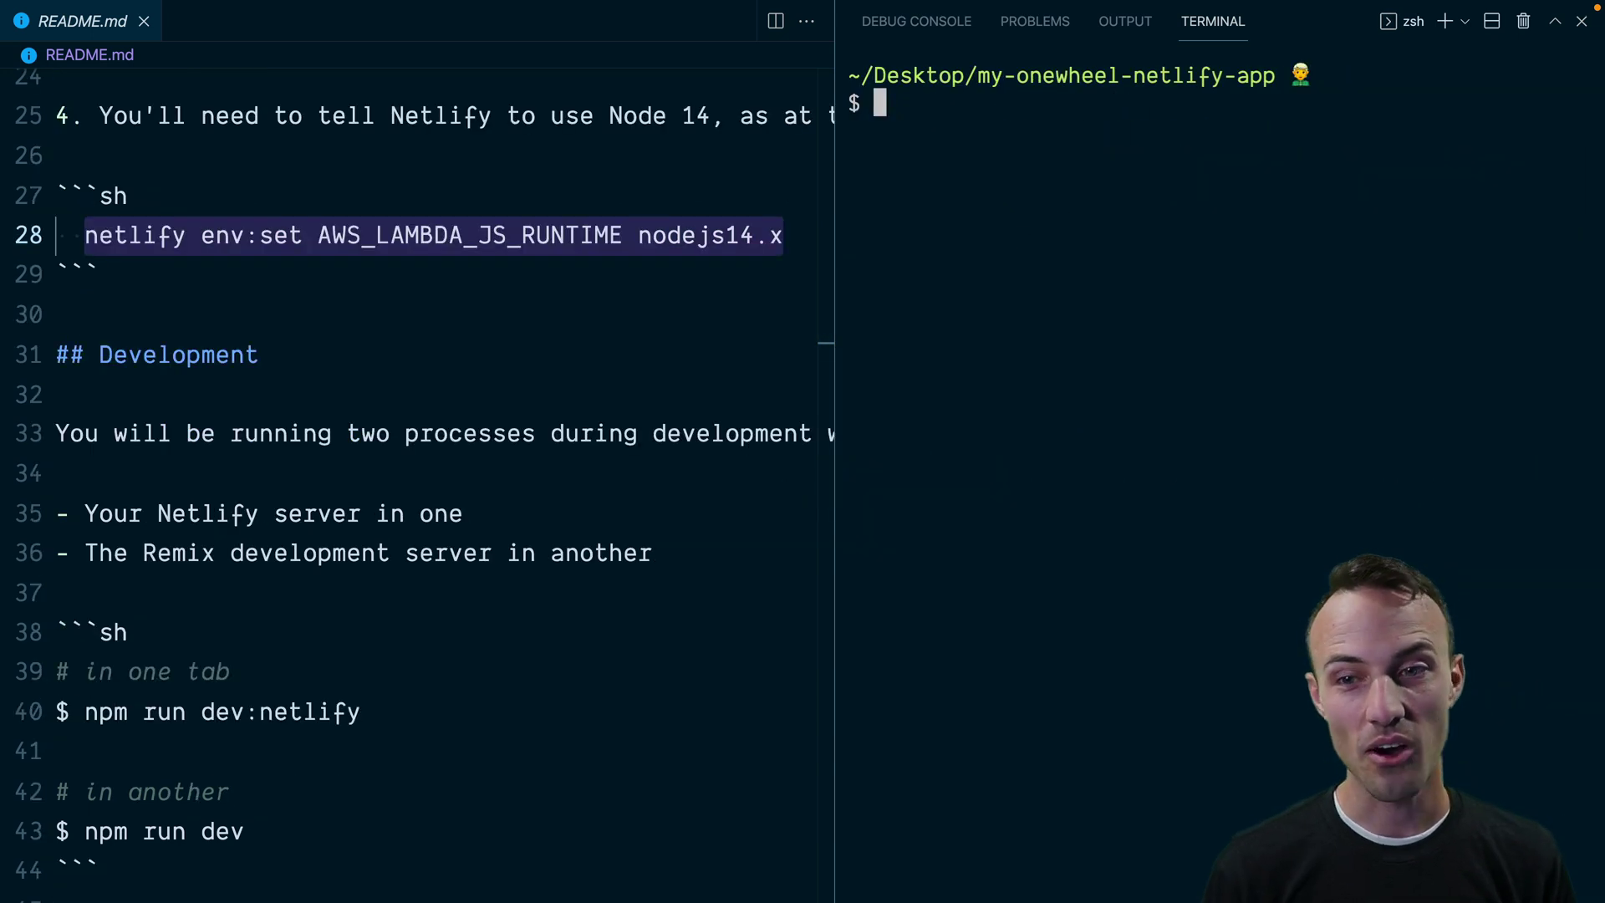
type("npm ")
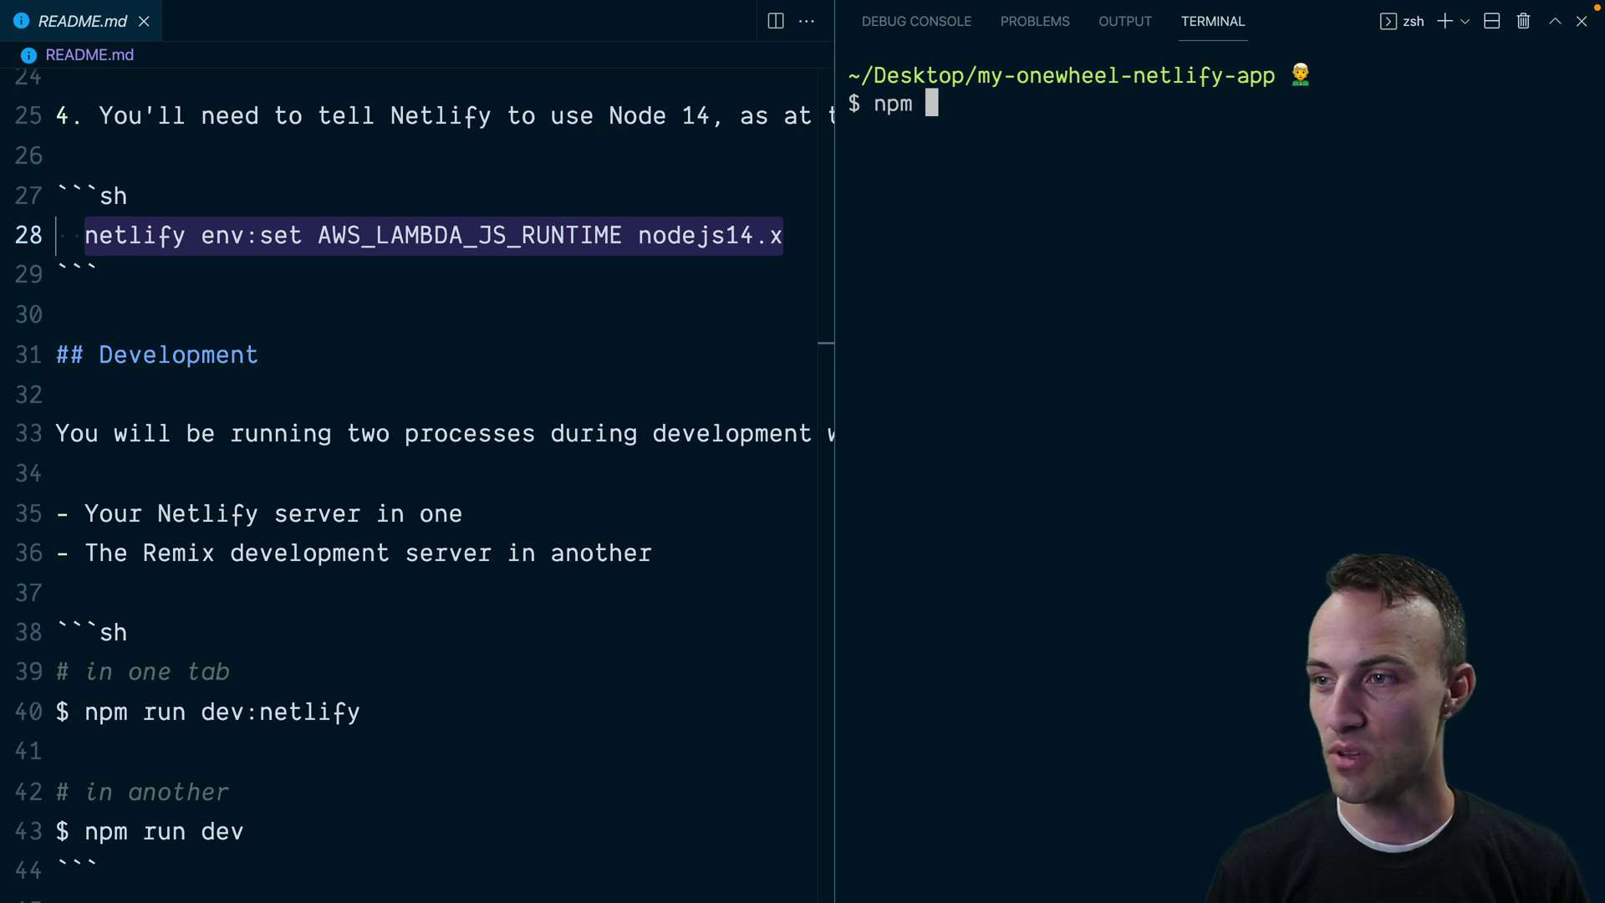
type("run build")
key("Return")
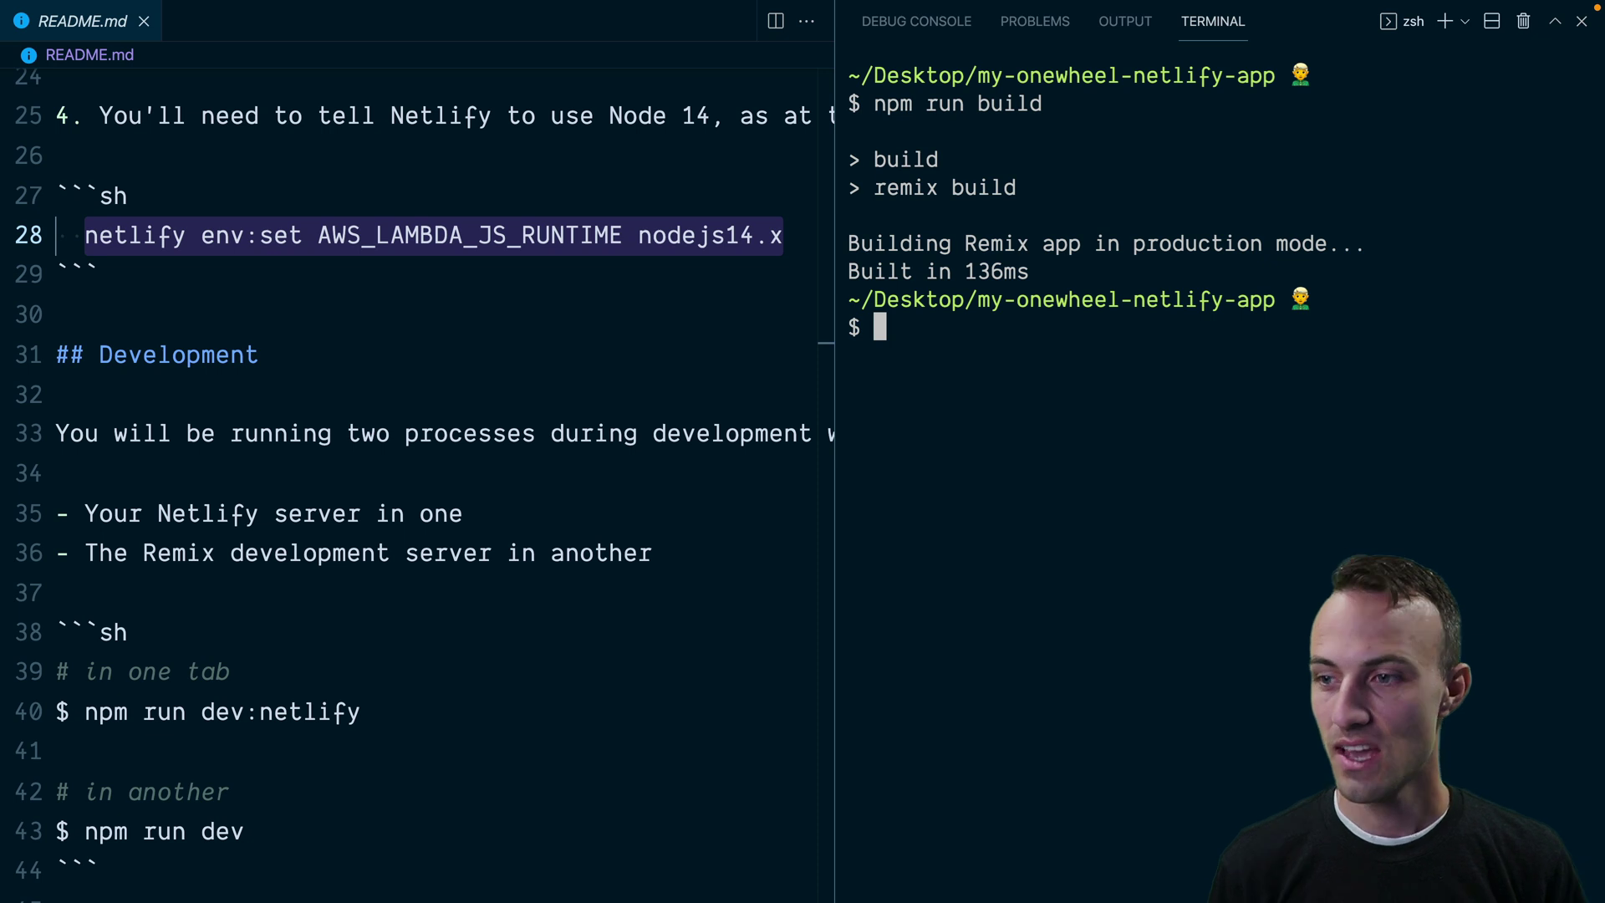
type("netlify")
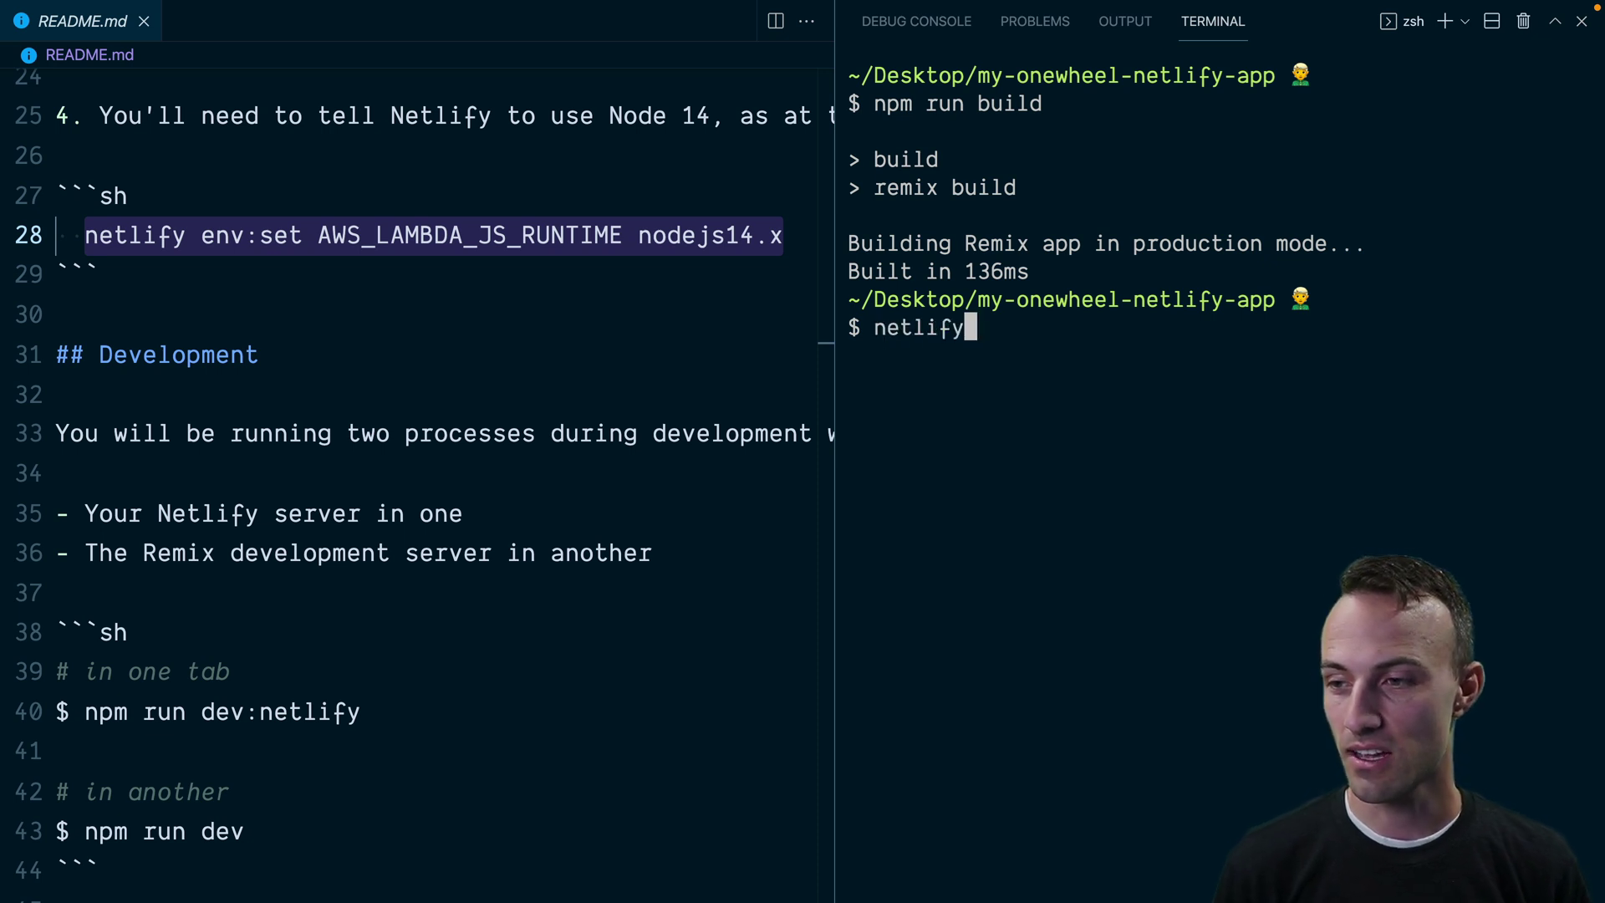
type(" deploy")
Run netlify deploy to publish a live draft deploy
key("Return")
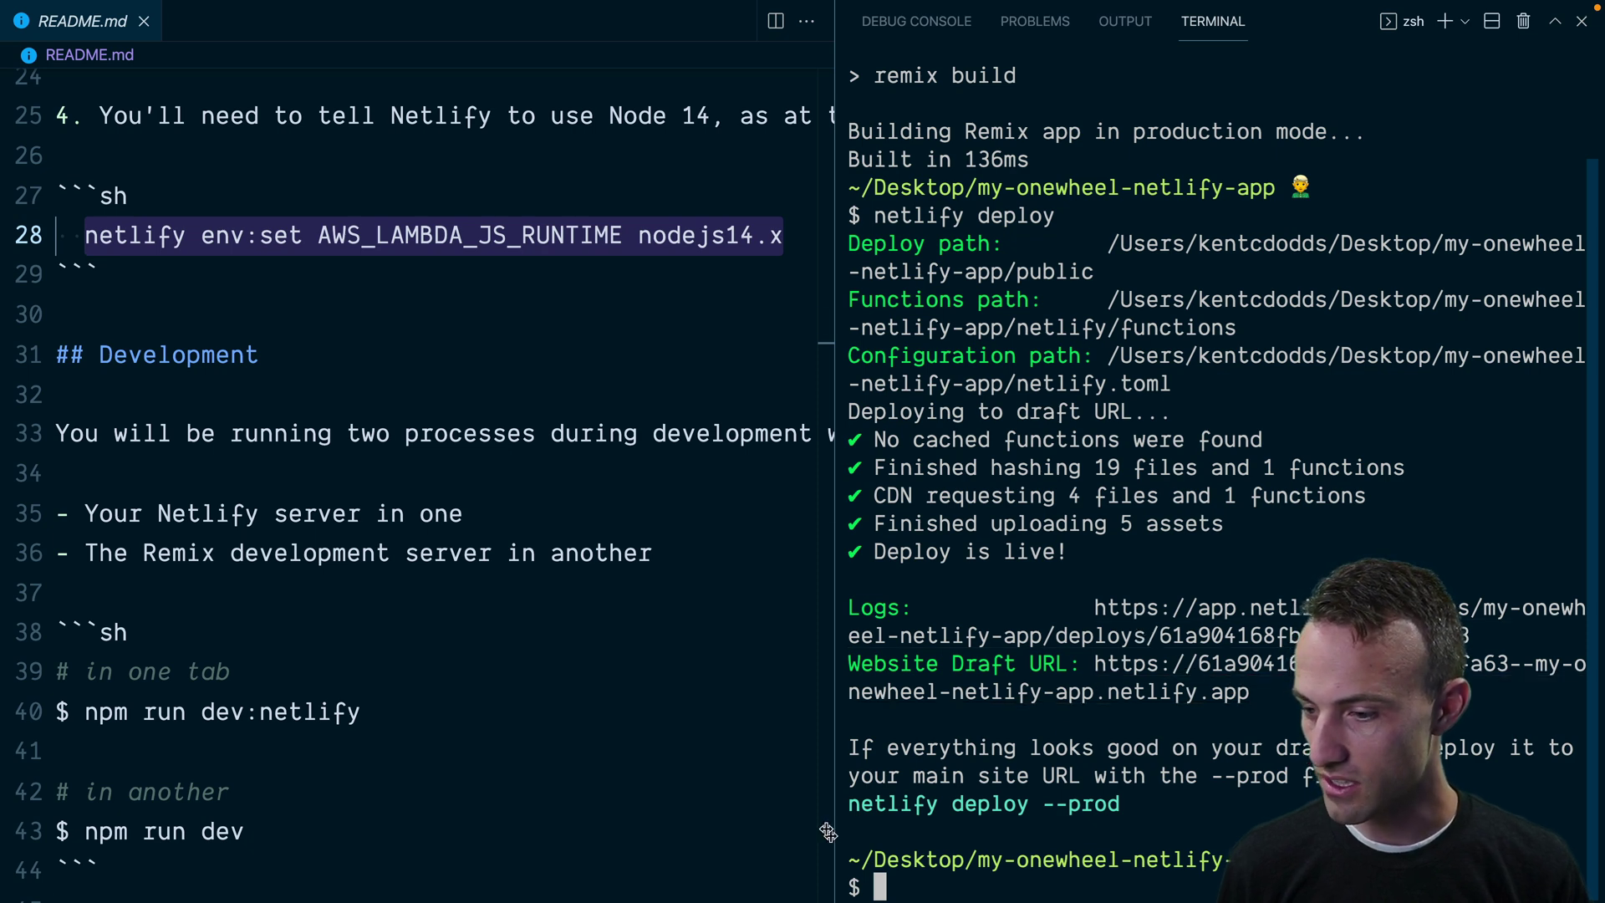
Run netlify deploy --prod to publish to my-onewheel-netlify-app.netlify.app
triple_click(1064, 808)
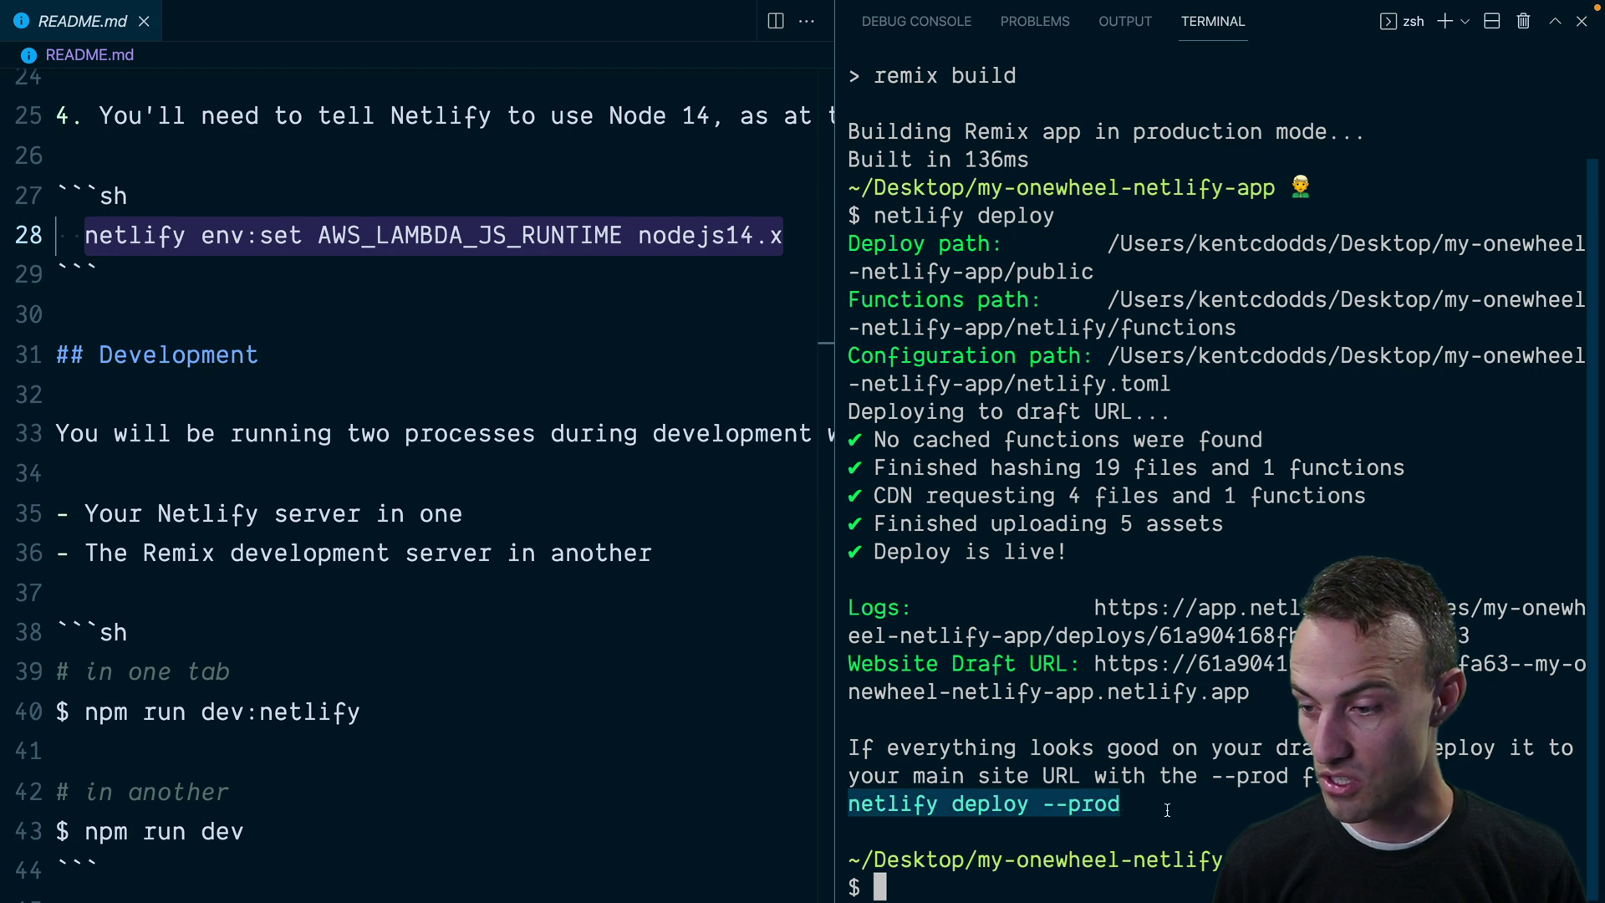
type("netlify deploy --prod")
key("Return")
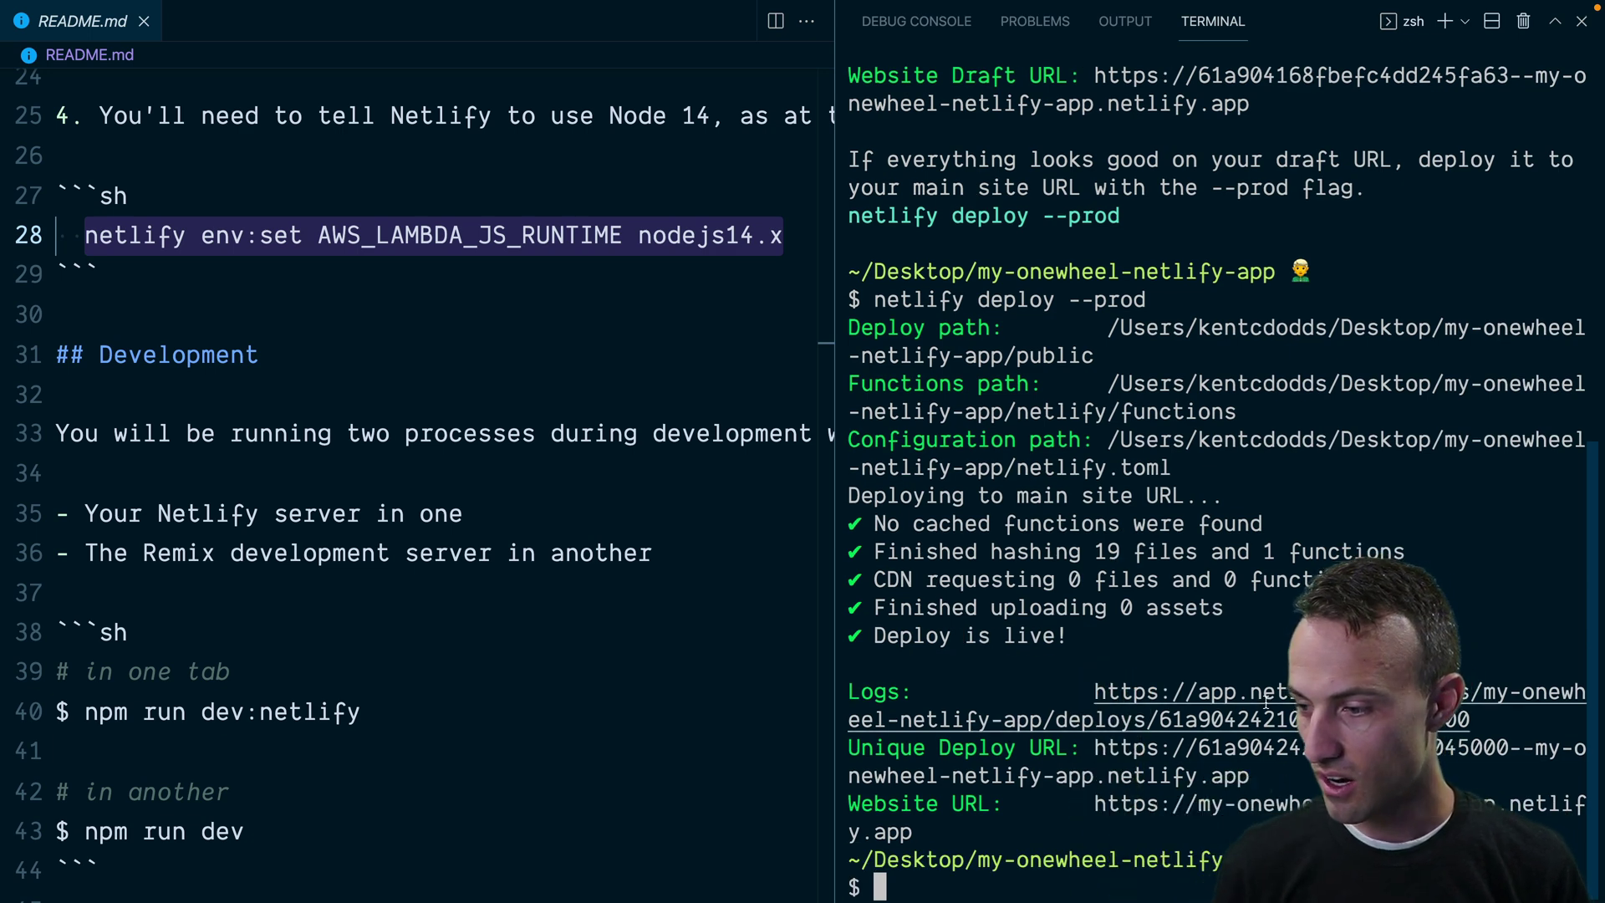
Open the live netlify.app Website URL in Brave and visit the Actions demo
left_click(1154, 804, "super")
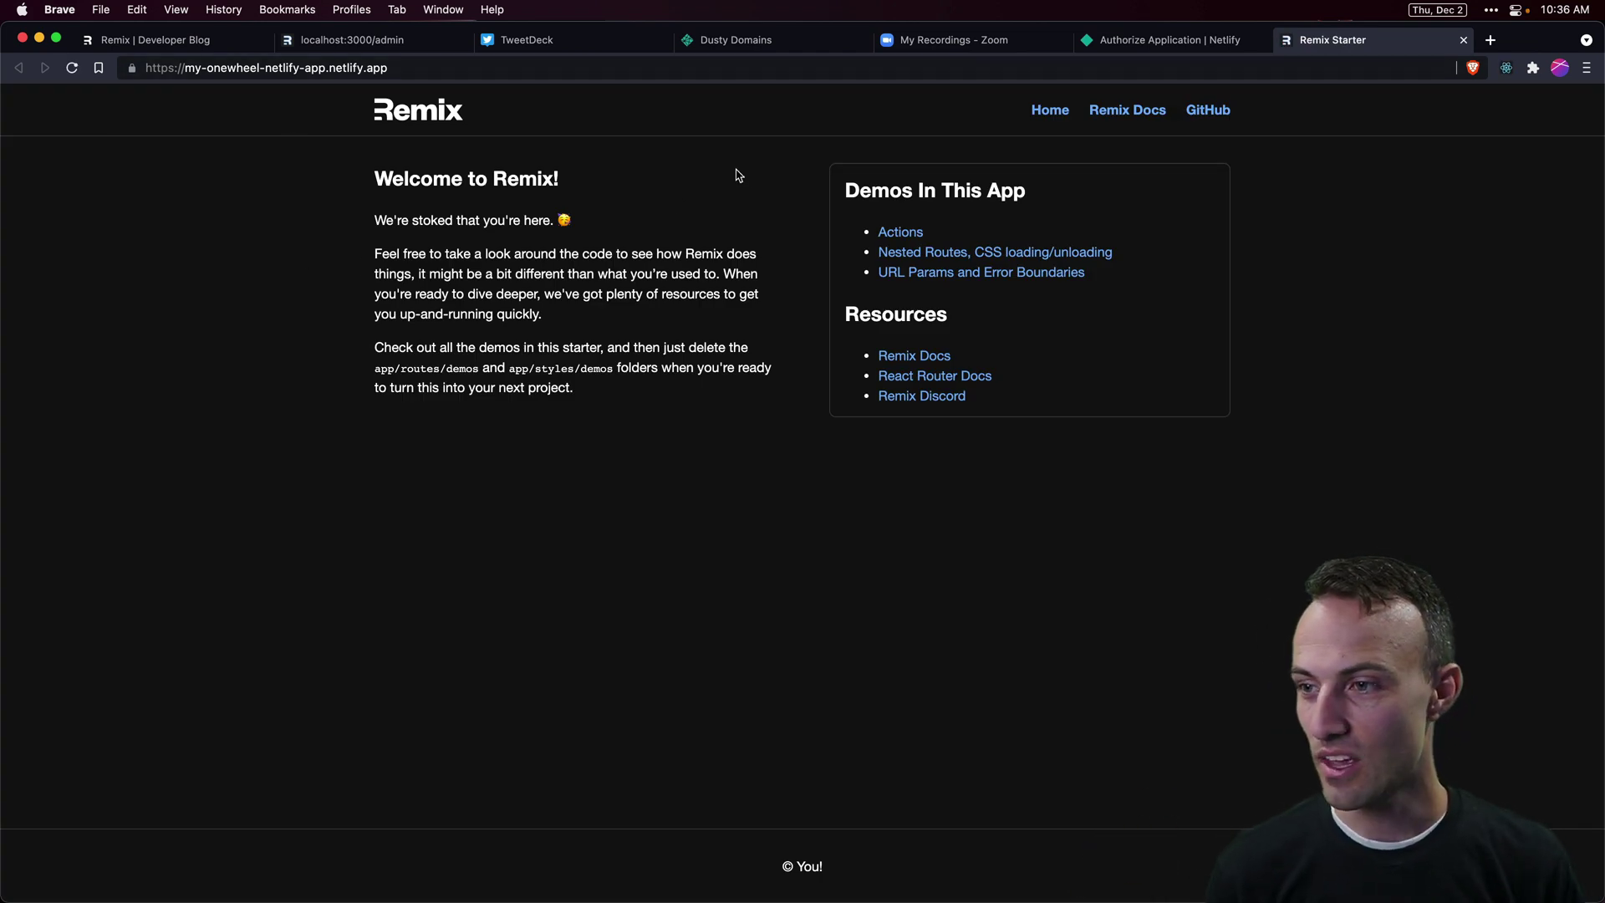
left_click(893, 233)
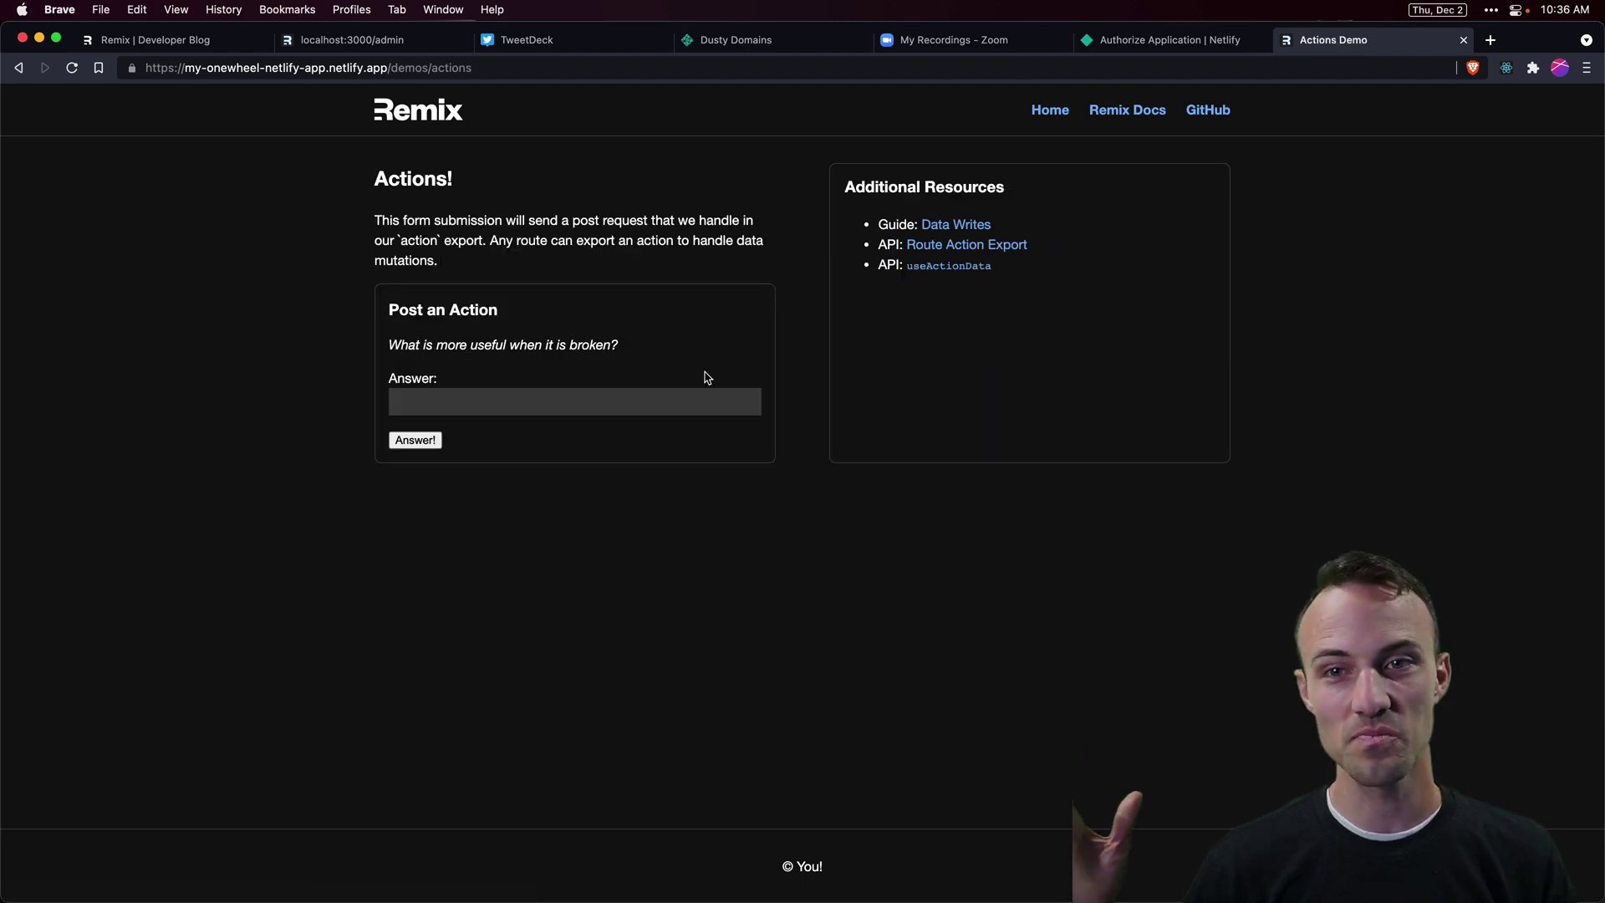